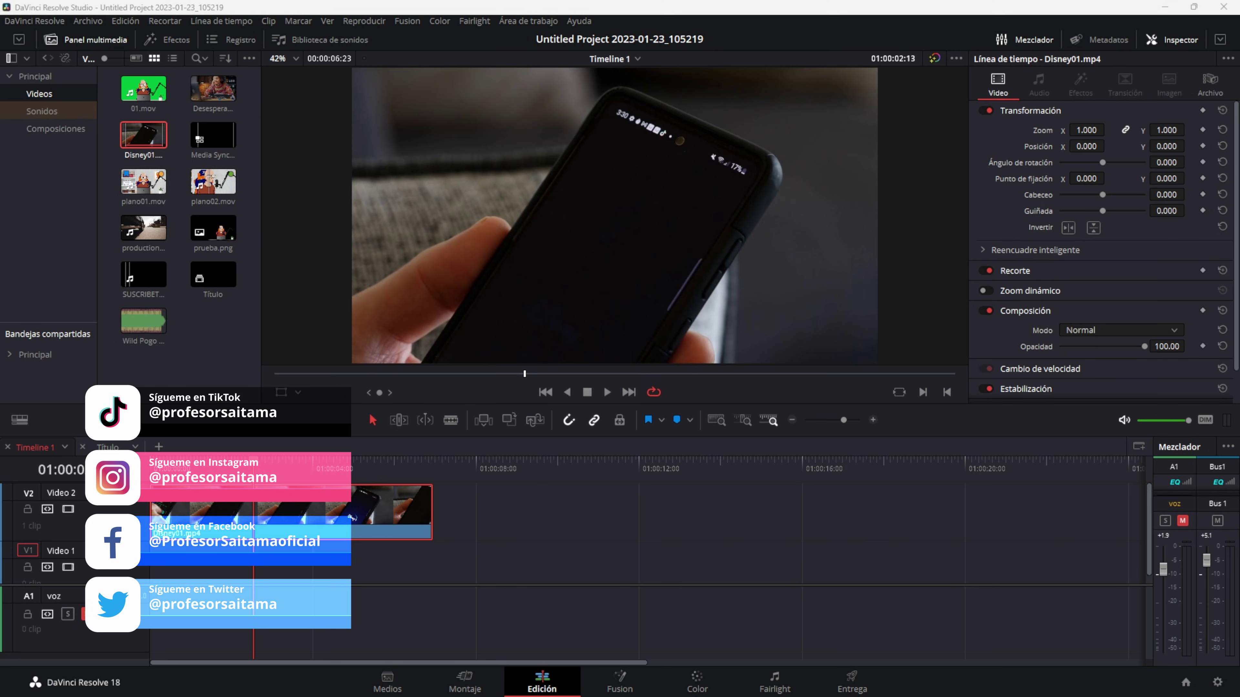
Scrub through the phone footage and select the Disney01.mp4 clip on V2.
mouse_move(266, 461)
left_mouse_down()
mouse_move(418, 460)
mouse_move(233, 466)
left_mouse_up()
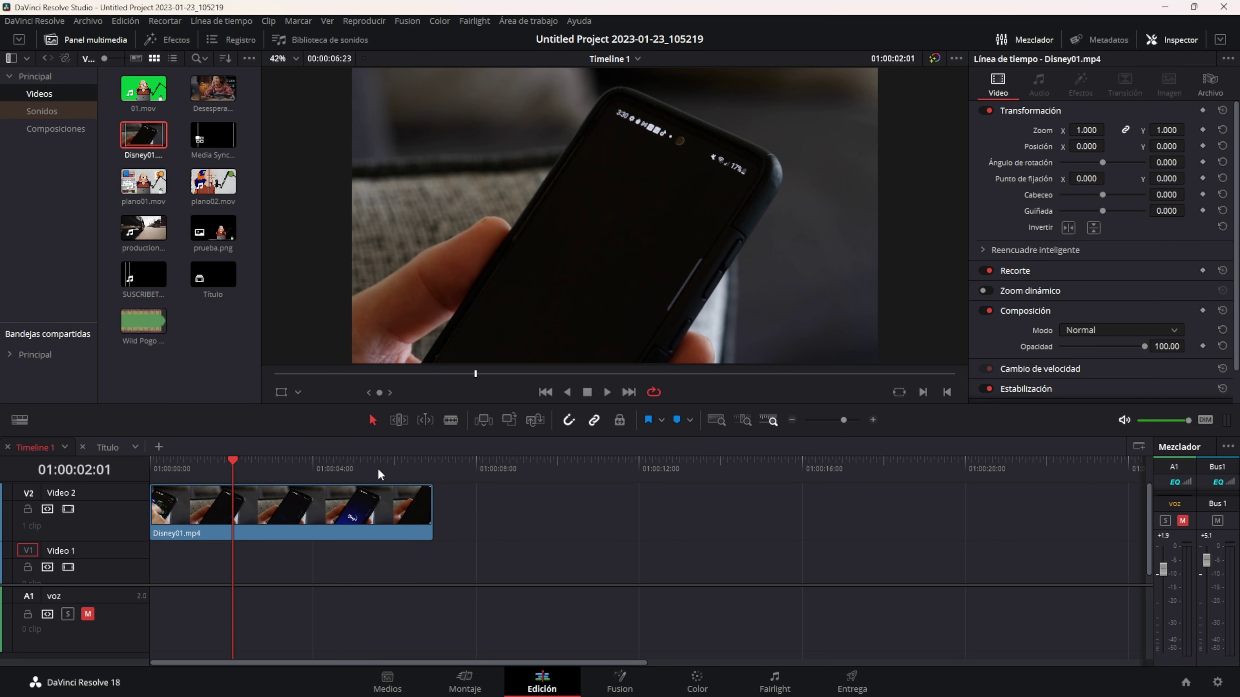
left_click(309, 506)
Open Disney01.mp4 in Fusion and move the MediaIn1 node right and down in the node graph.
left_click(619, 681)
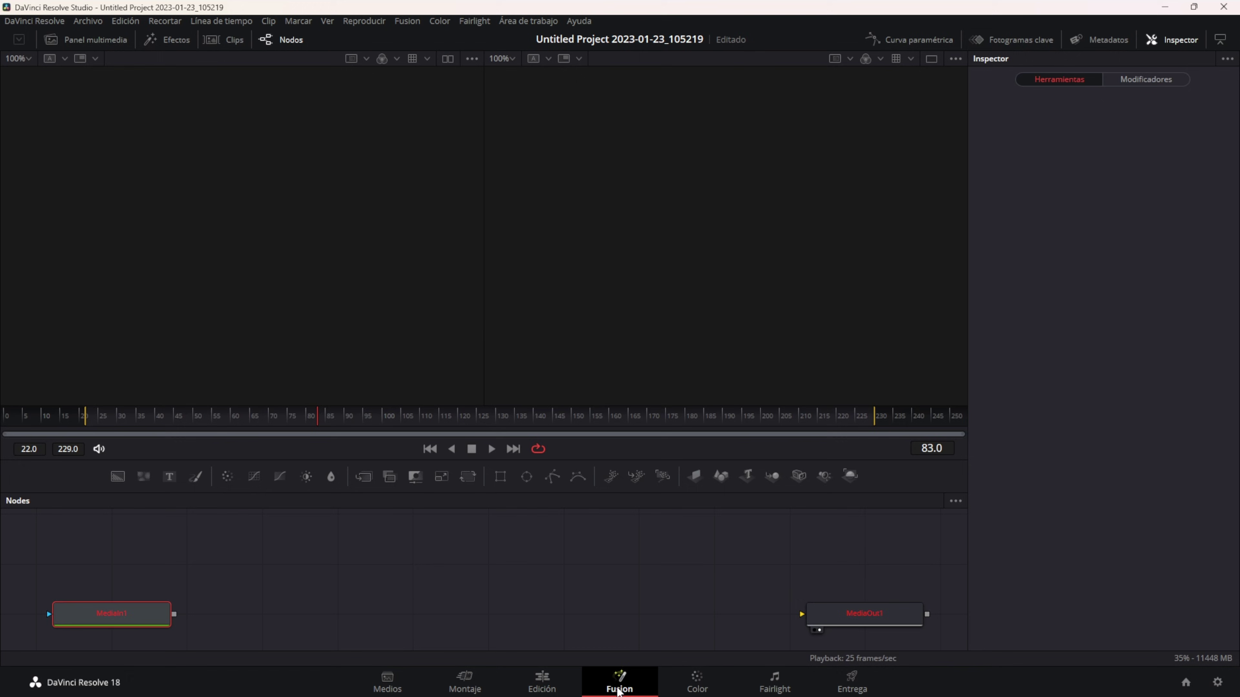
left_click_drag(136, 619, 225, 605)
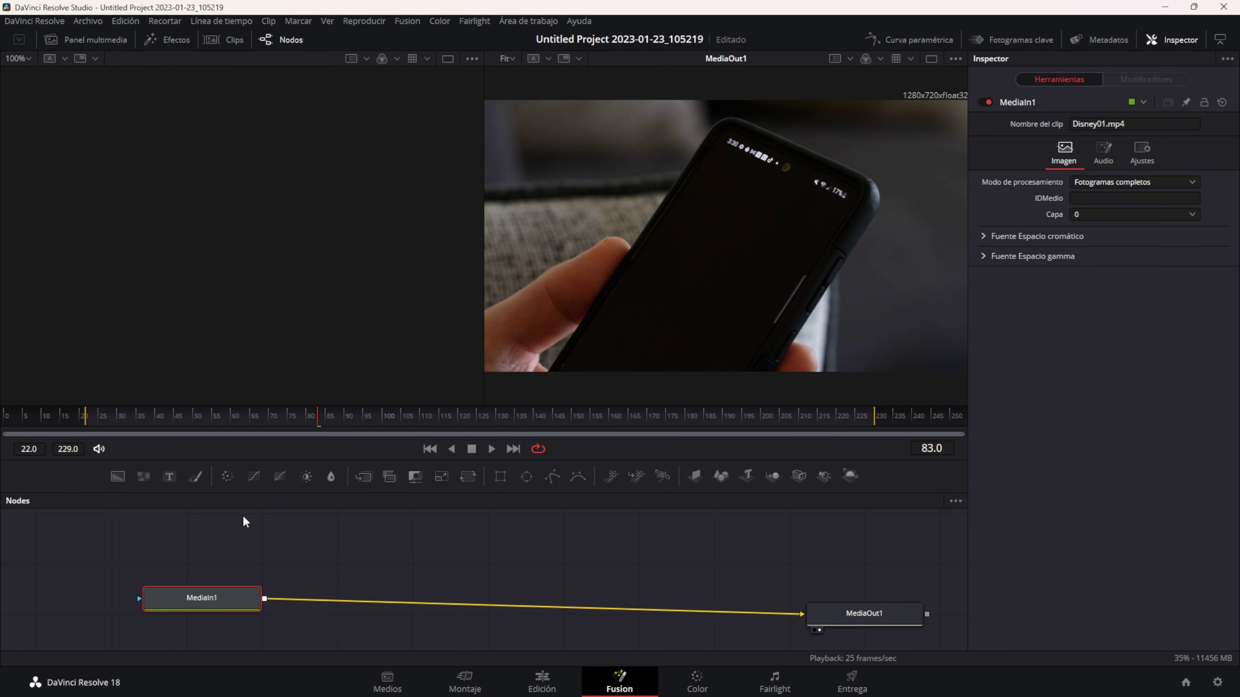
left_click_drag(291, 541, 347, 563)
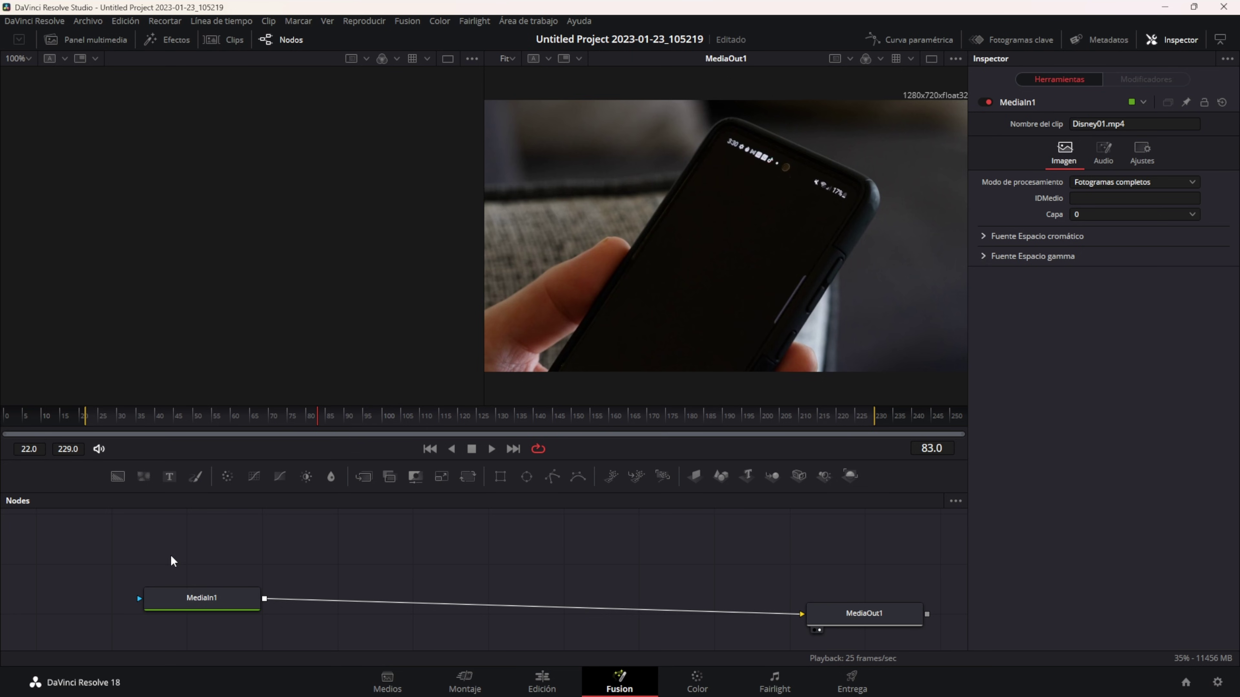
left_click_drag(212, 609, 234, 614)
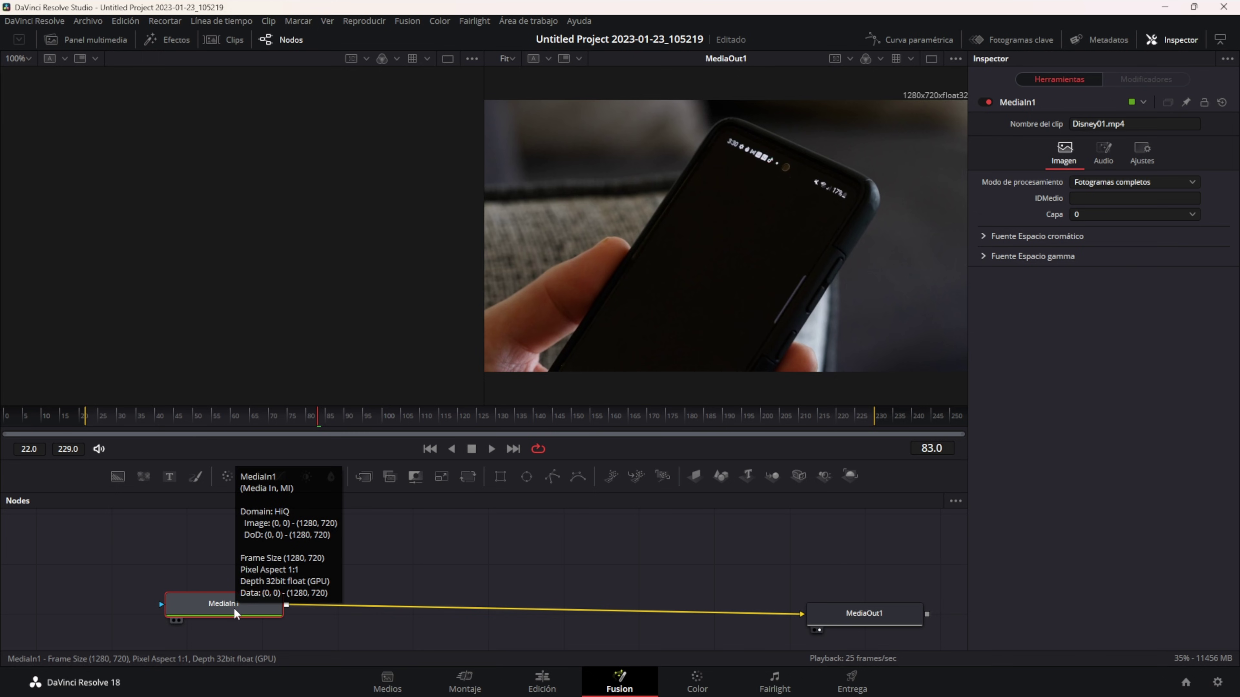
Add a Polygon mask node to MediaIn1 via the 'pol' tool search and move it right.
key("shift+space")
type("pnt")
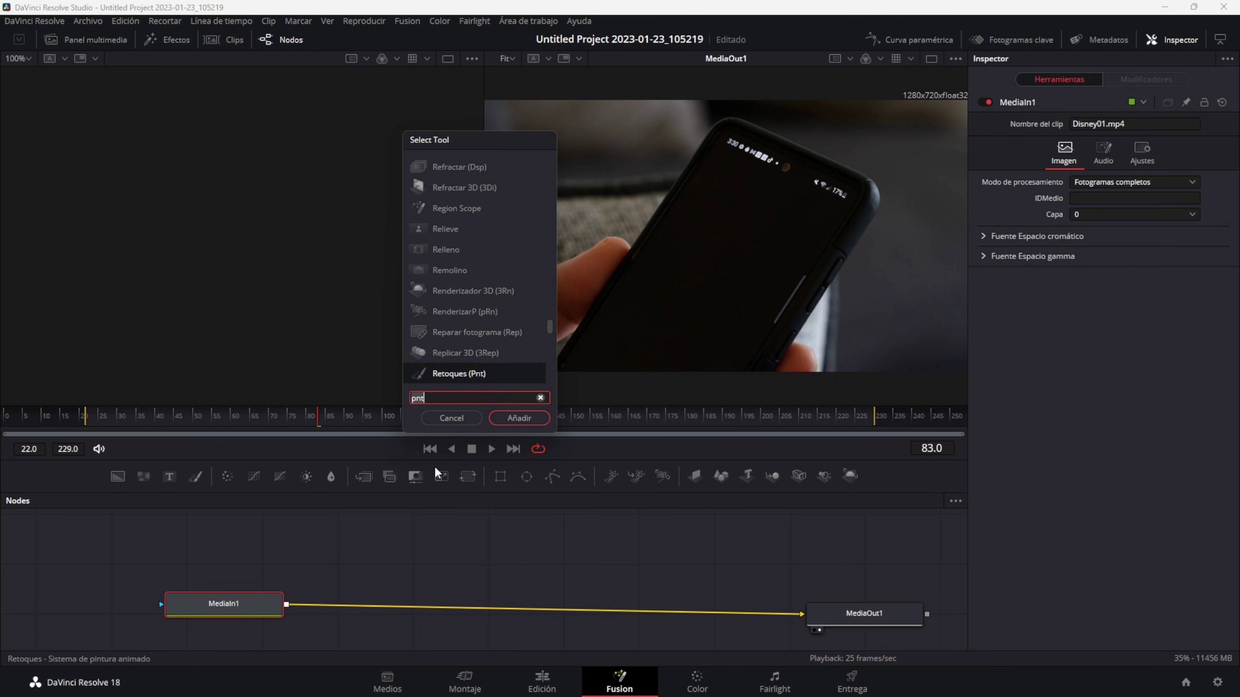
type("pol")
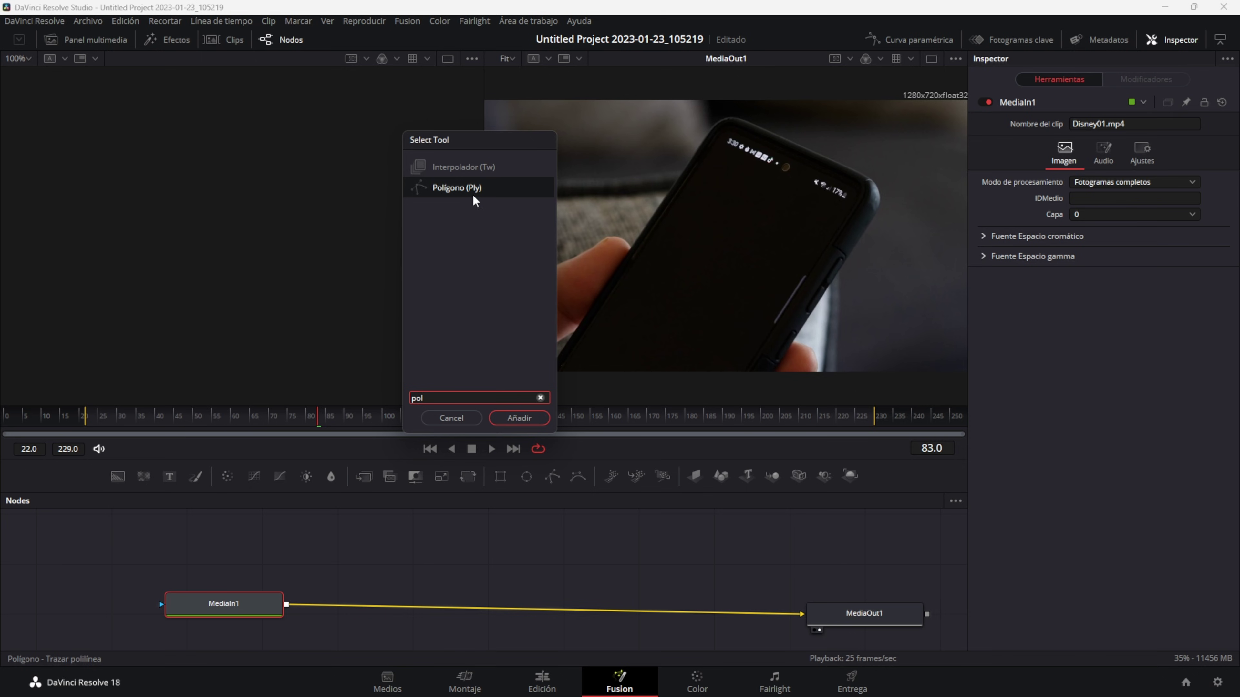
left_click(517, 417)
left_click_drag(252, 556, 350, 555)
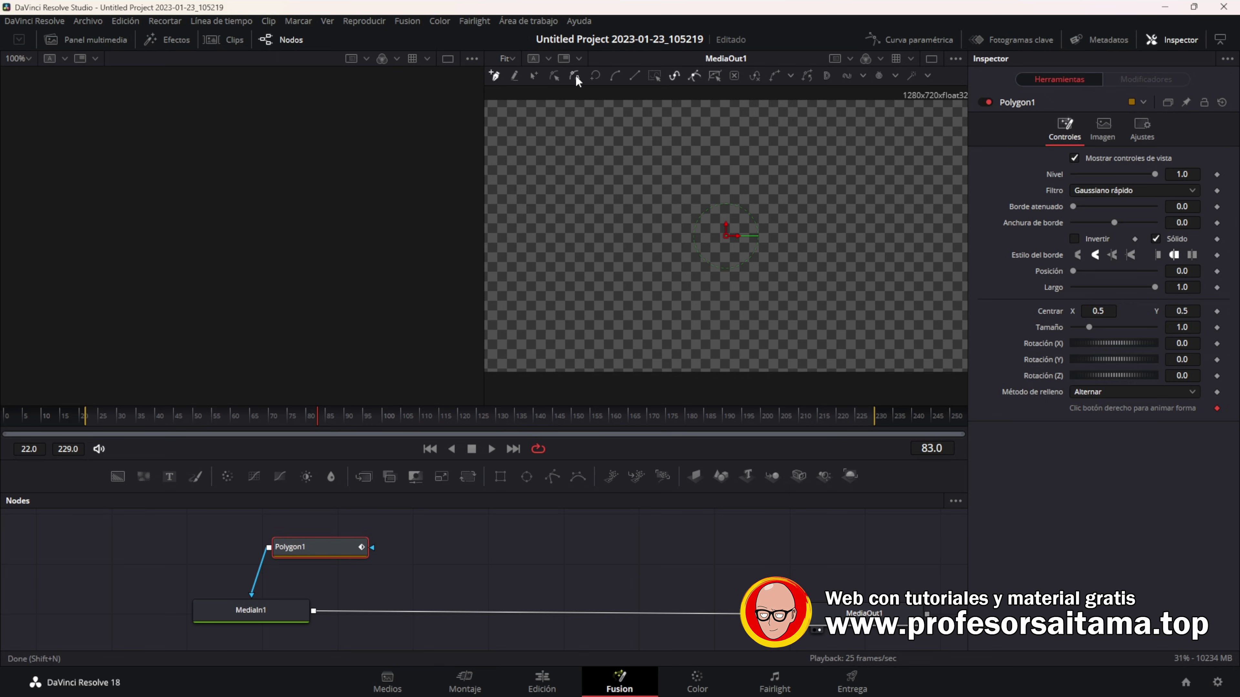
Draw a rough five-point closed polygon over the phone in the viewer.
left_click(578, 249)
left_click(692, 170)
left_click(816, 200)
left_click(814, 275)
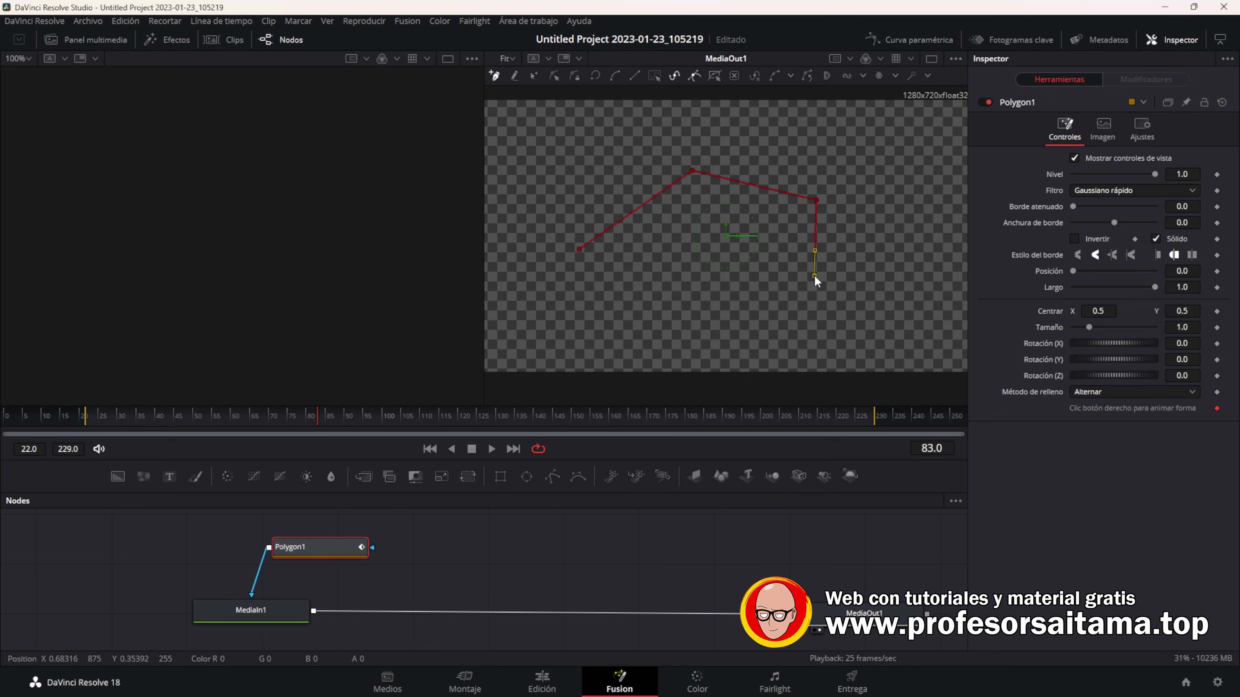
left_click(677, 296)
left_click(578, 249)
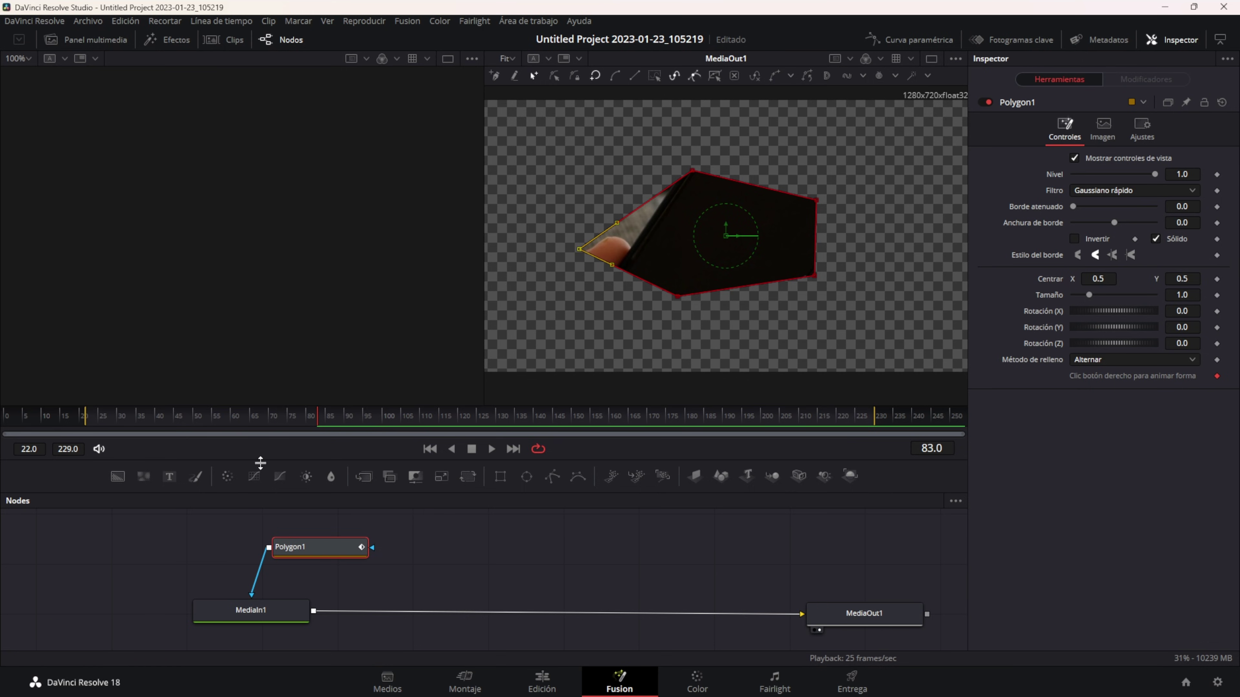
Clear the rough shape and disconnect Polygon1's mask link from MediaIn1.
left_click(498, 76)
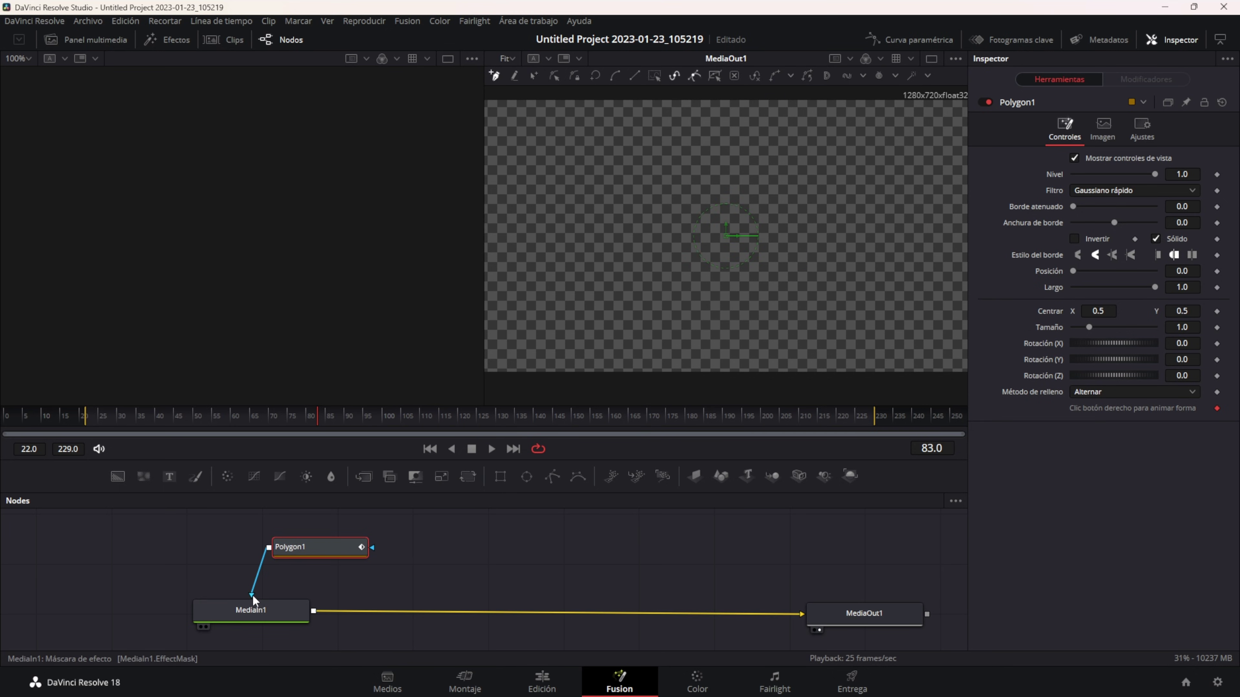
left_click_drag(309, 556, 328, 546)
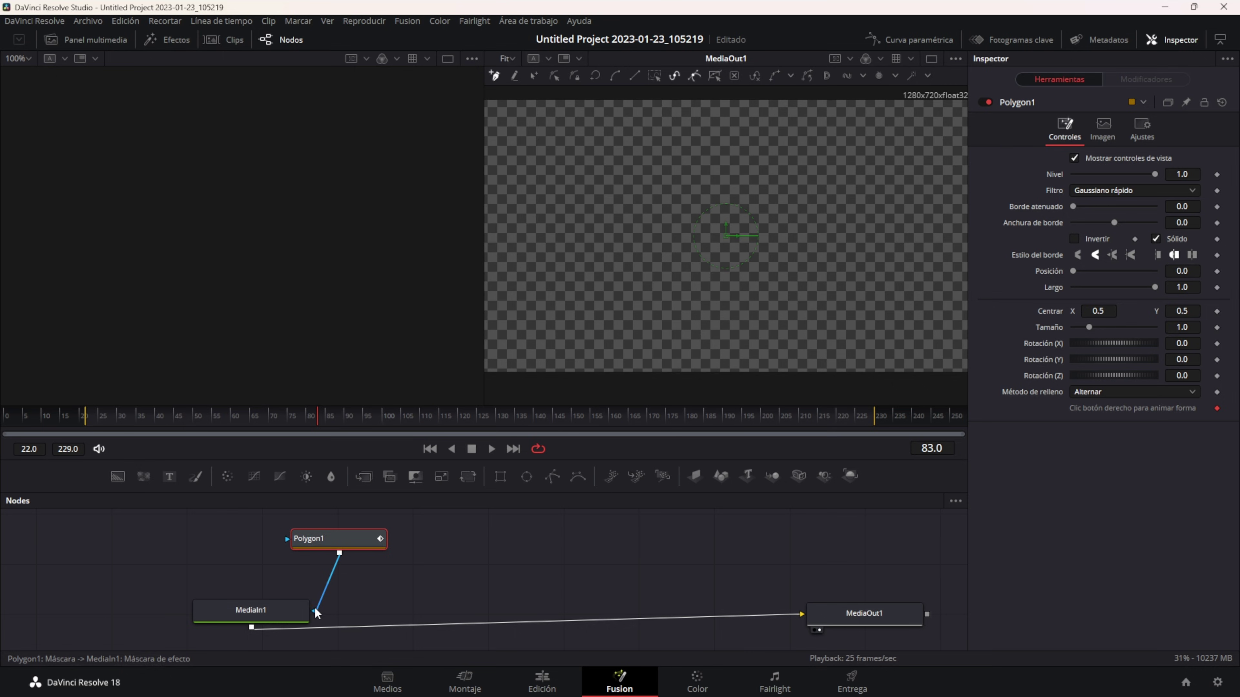
left_click_drag(319, 600, 331, 582)
left_click_drag(317, 538, 258, 542)
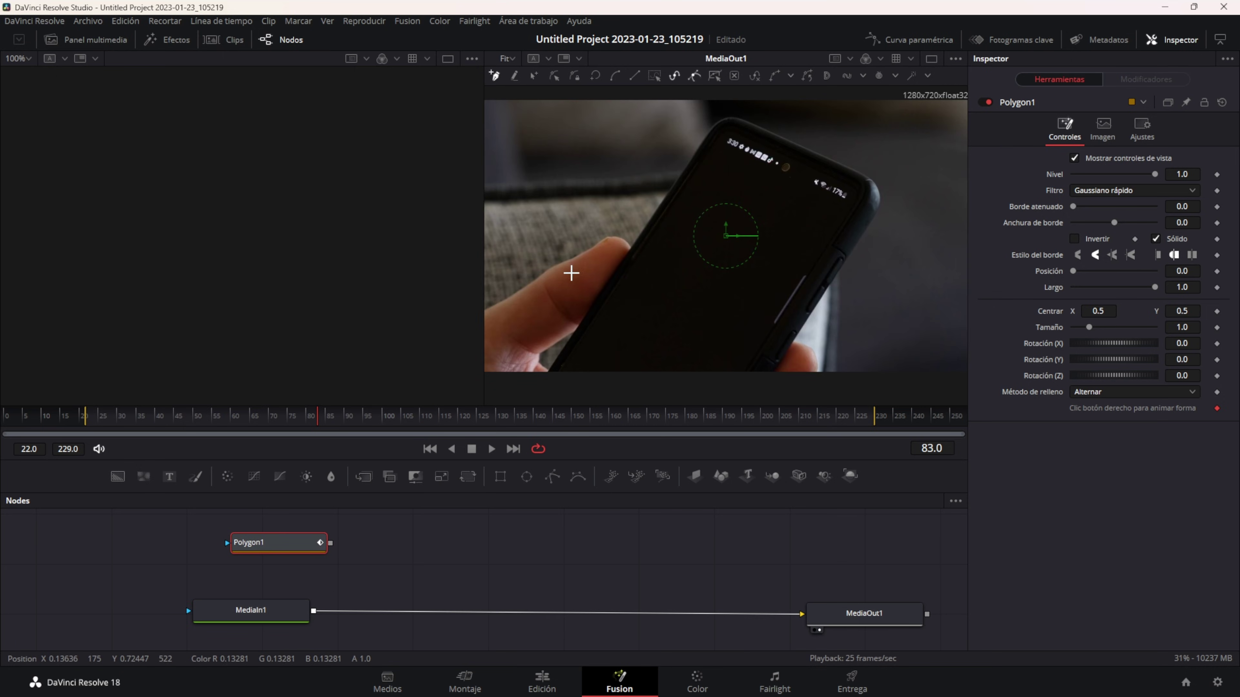
scroll(615, 287, "down", 2)
scroll(616, 286, "up", 2)
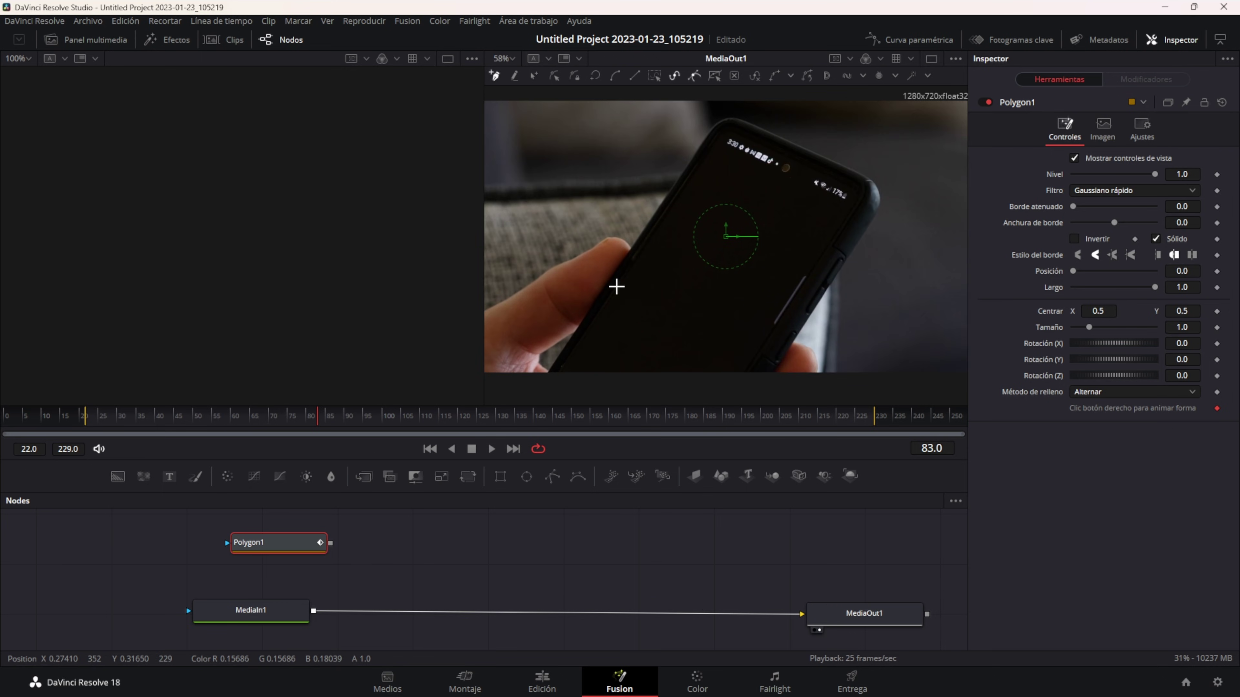
scroll(616, 286, "down", 2)
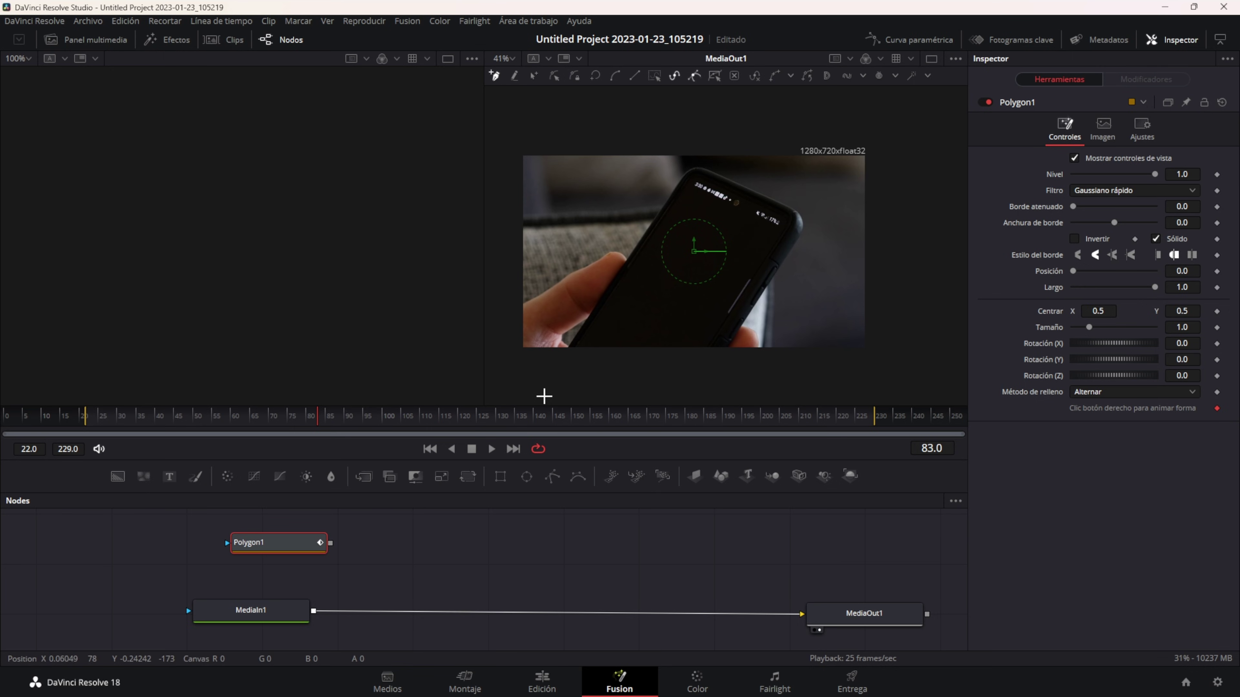
Trace a closed polygon along the phone screen's edges, plus an extra point on the right edge.
left_click(539, 400)
left_click(636, 260)
left_click(686, 191)
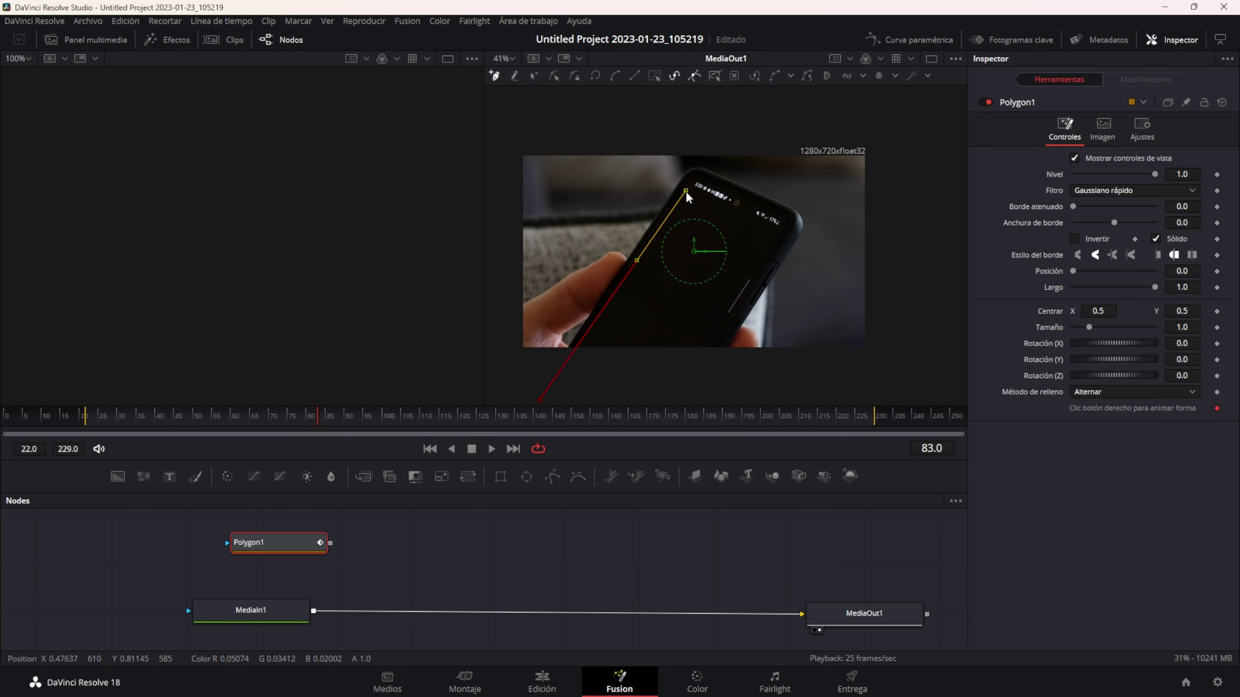
left_click(782, 233)
left_click(750, 218)
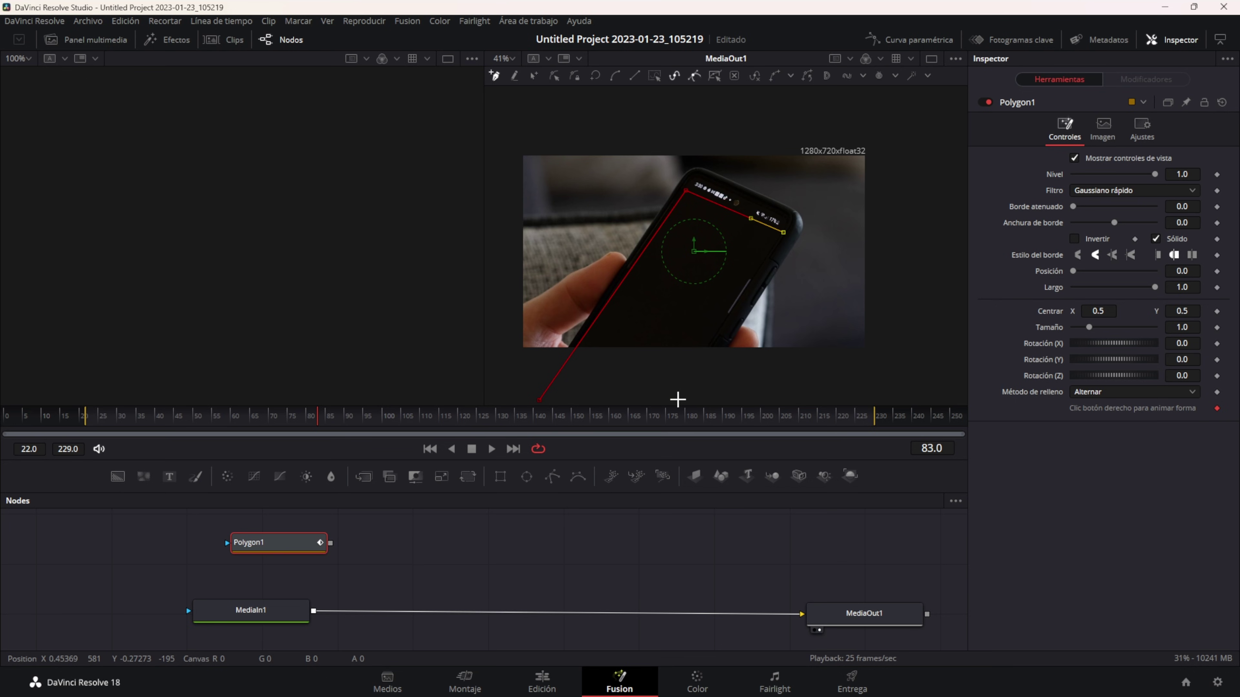
left_click(713, 344)
left_click(678, 400)
left_click(540, 401)
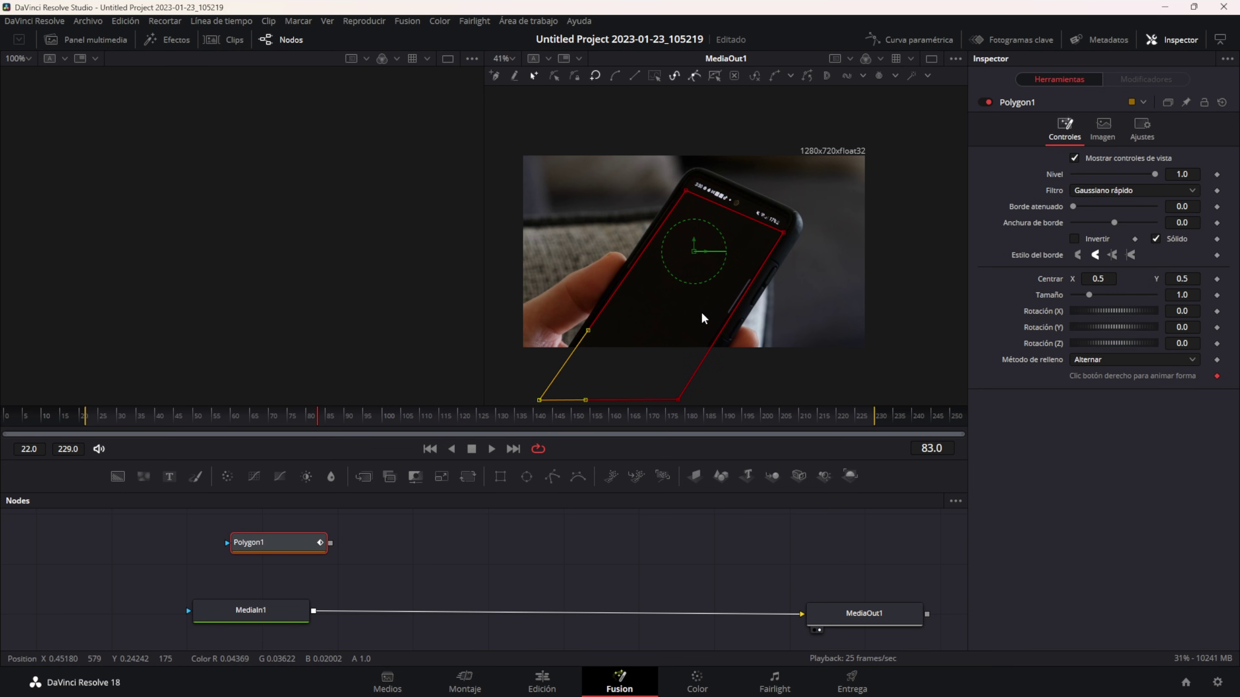
left_click(724, 321)
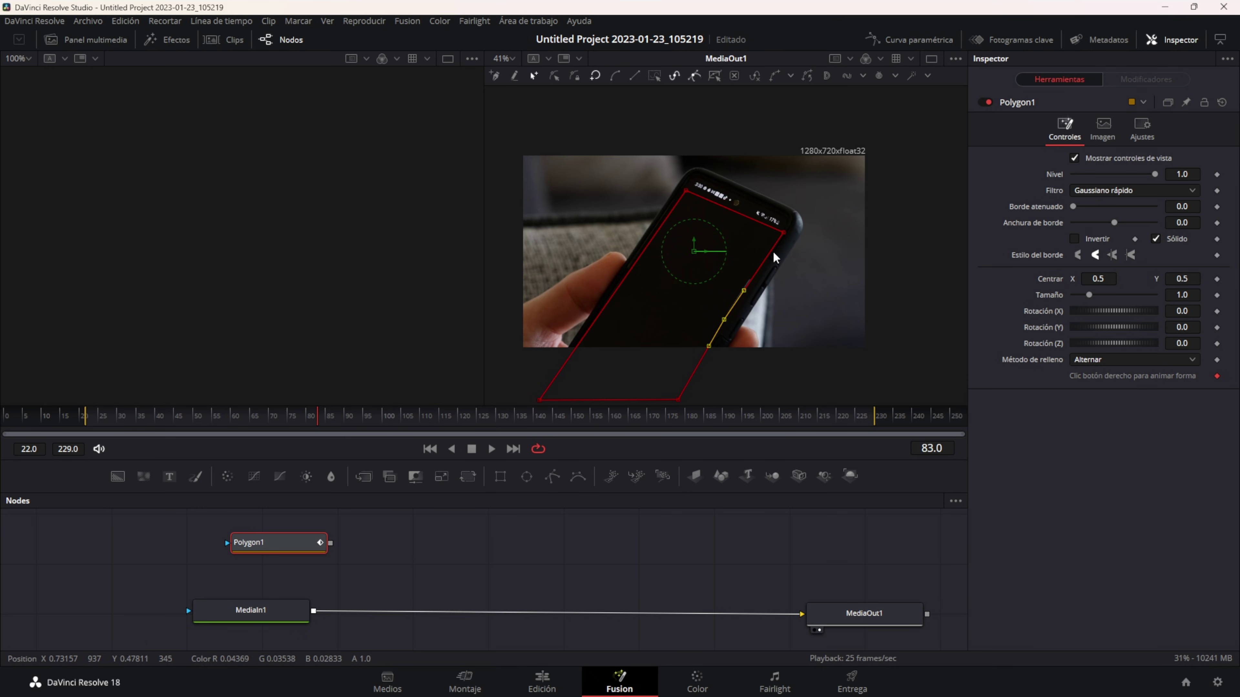
Fit the polygon's top-right and top-left points onto the screen corners.
scroll(803, 249, "up", 2)
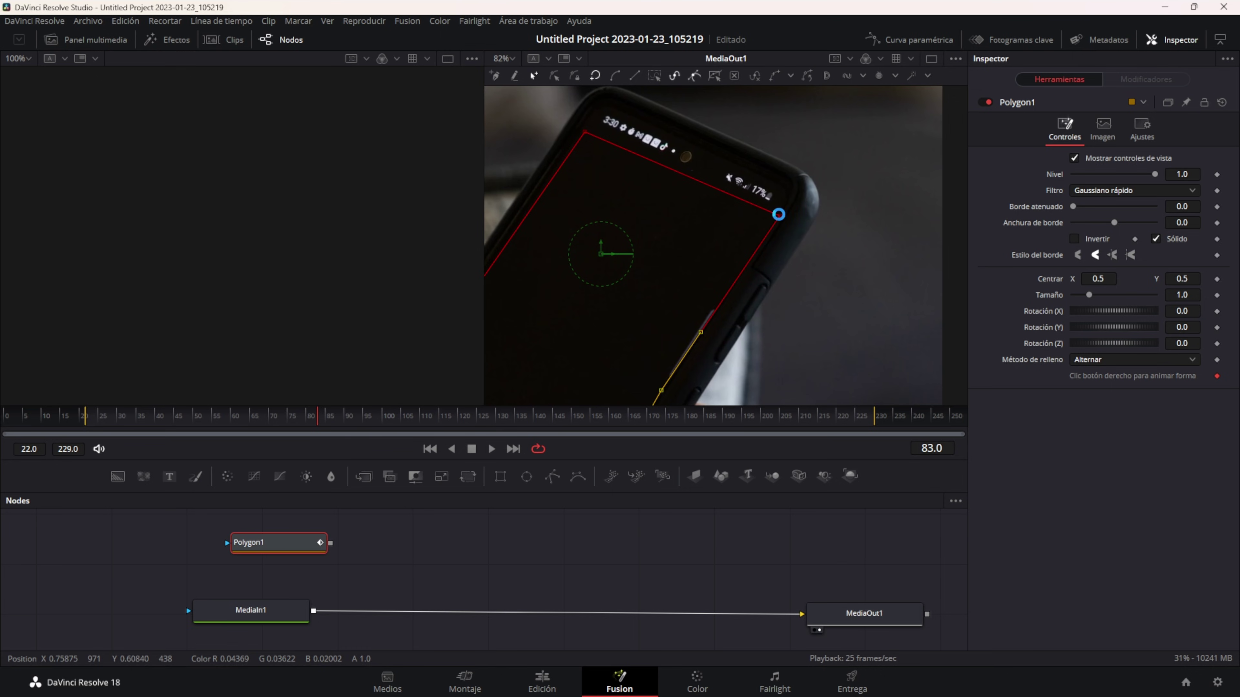
left_click(778, 216)
left_click_drag(779, 218, 780, 215)
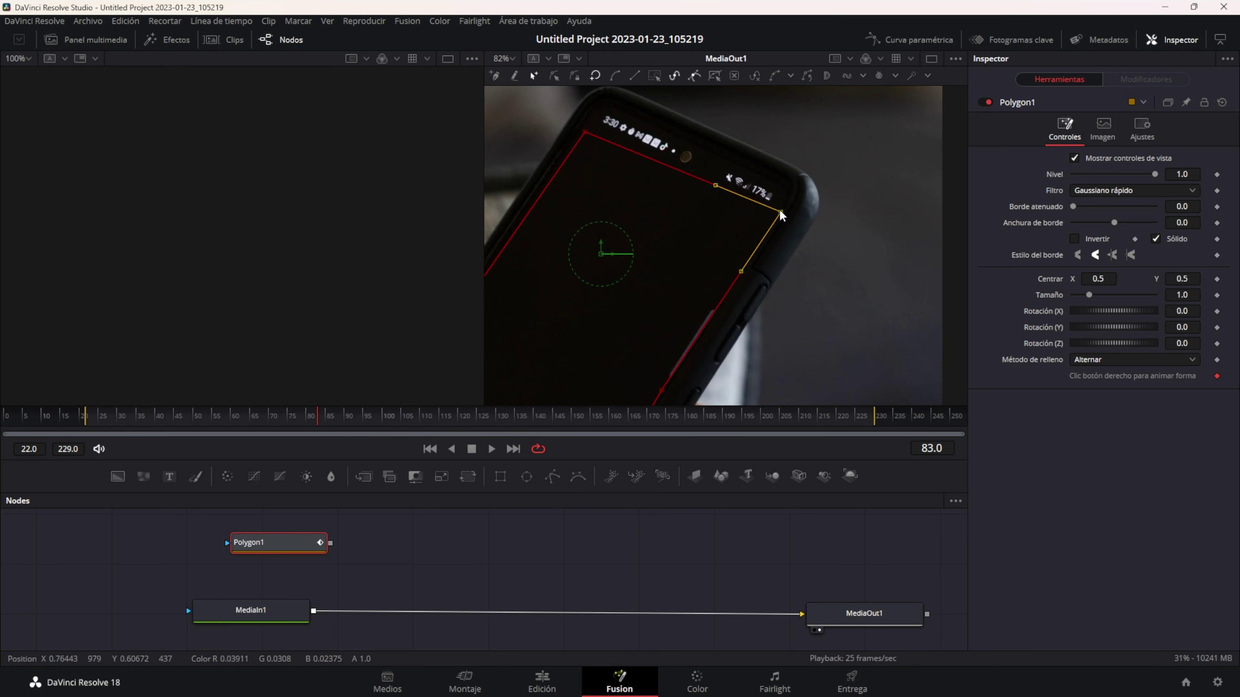
scroll(727, 242, "up", 3)
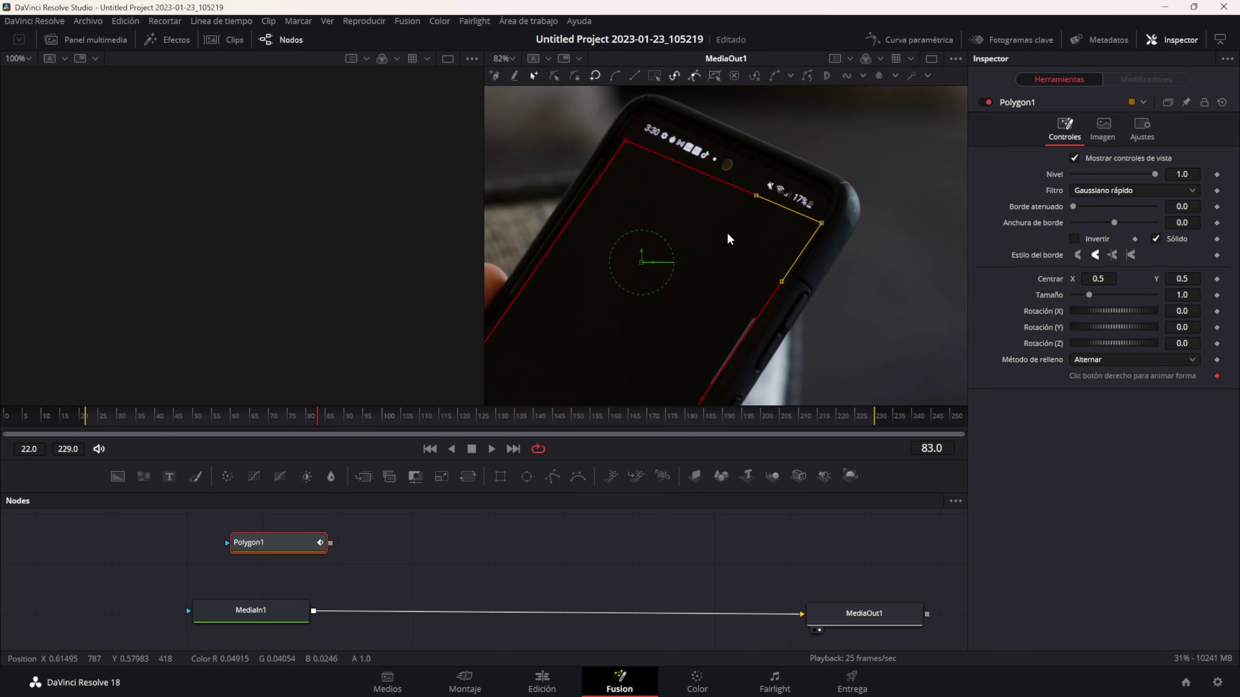
scroll(728, 242, "left", 5)
left_click_drag(729, 176, 724, 170)
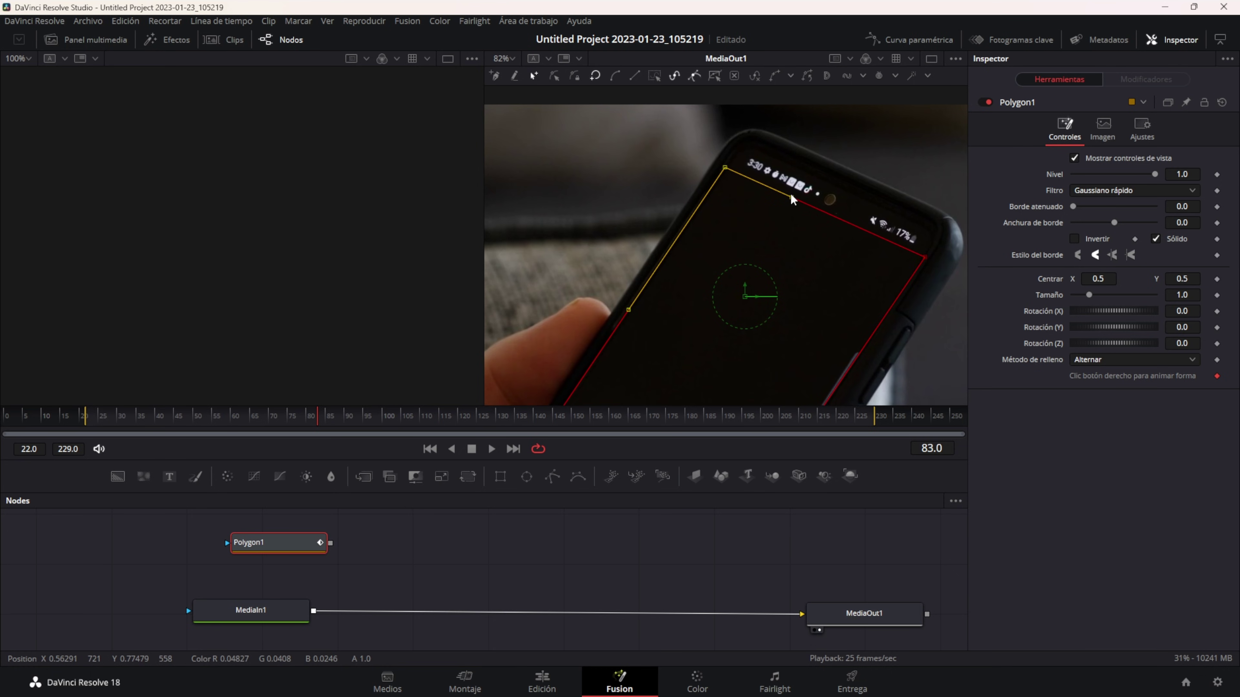
Align the left-edge points with the screen beside the thumb and zoom the viewer out to 41%.
left_click(812, 209)
scroll(670, 311, "down", 3)
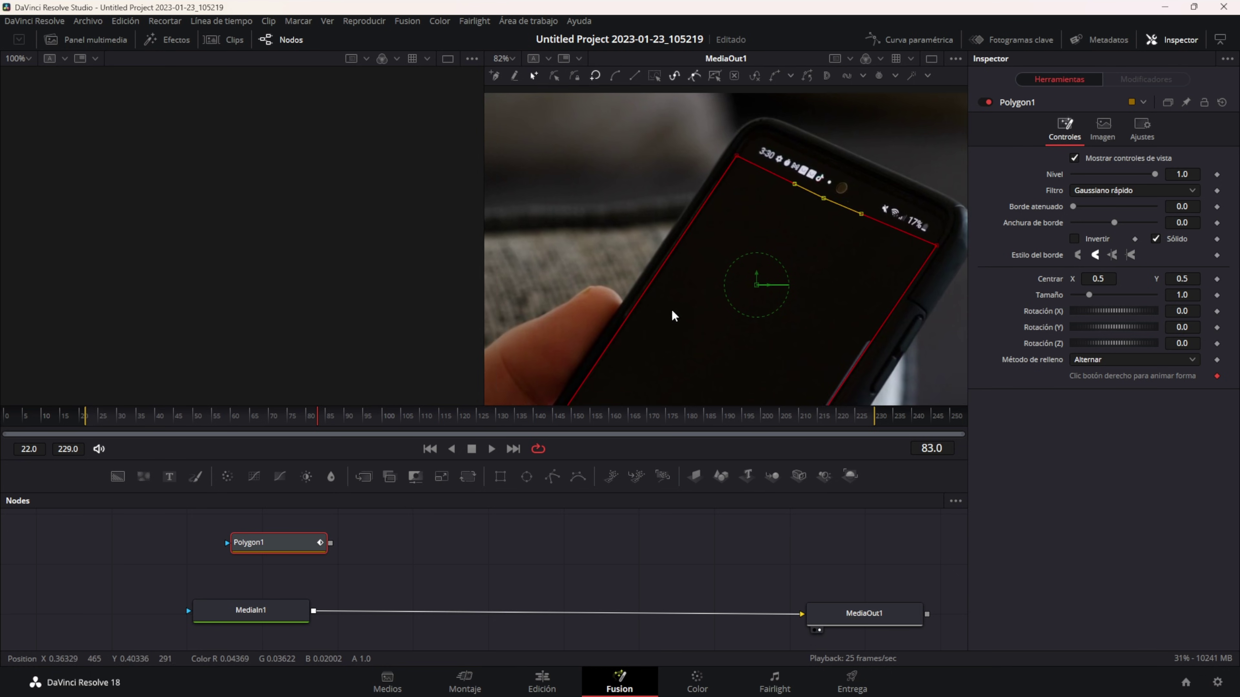
scroll(672, 309, "left", 2)
left_click(679, 233)
left_click_drag(682, 233, 680, 233)
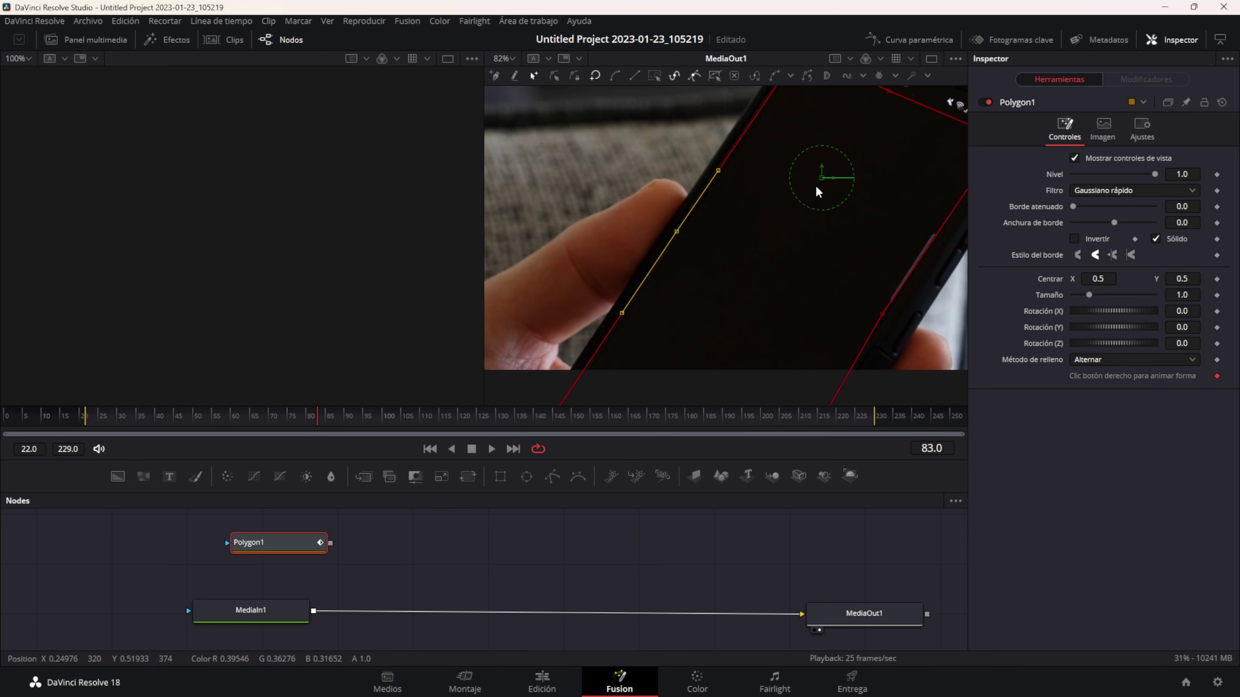
scroll(689, 181, "down", 2)
scroll(689, 181, "up", 2)
scroll(688, 181, "up", 3)
scroll(692, 181, "down", 1)
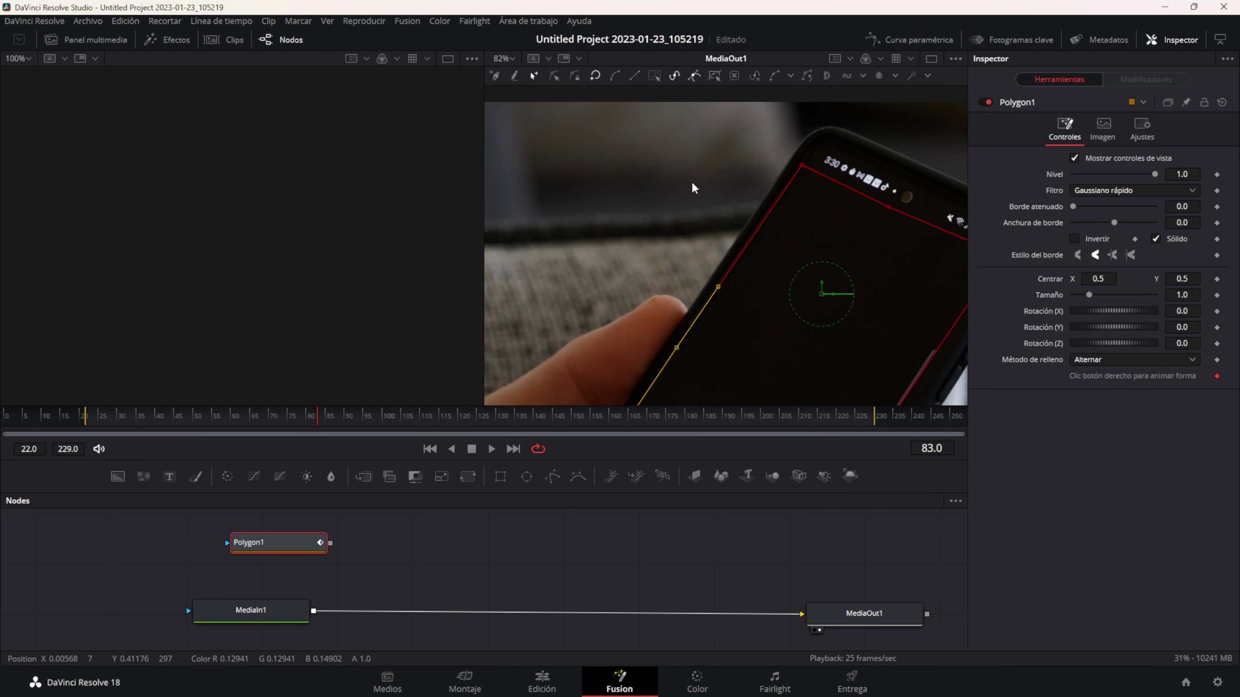
scroll(691, 181, "down", 2)
scroll(691, 181, "up", 2)
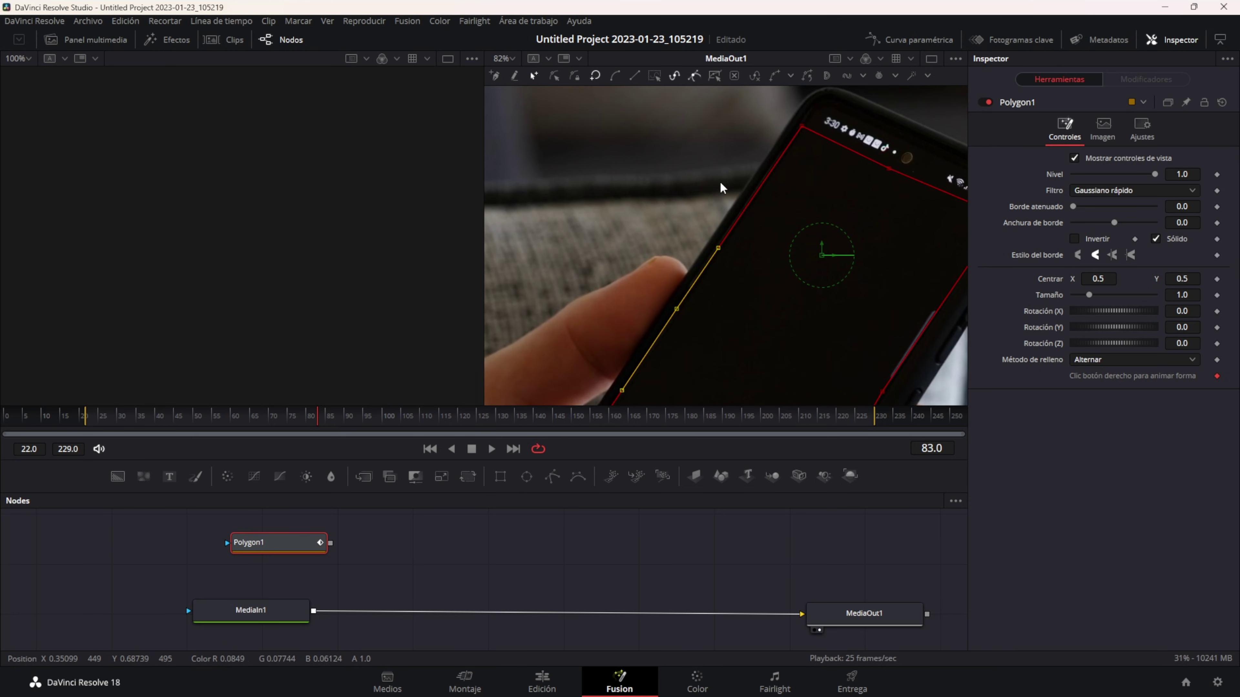
scroll(713, 161, "right", 2)
scroll(647, 160, "down", 2)
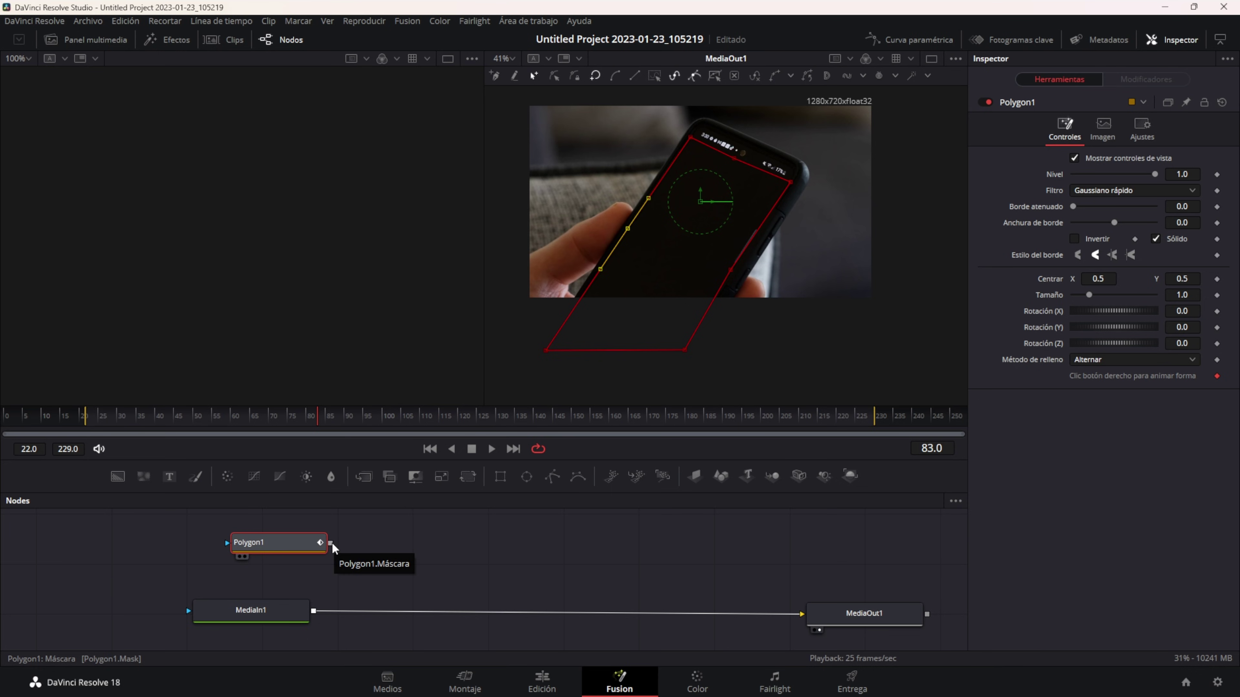
Connect Polygon1's output to MediaIn1's mask input and select Polygon1.
left_click_drag(332, 543, 331, 552)
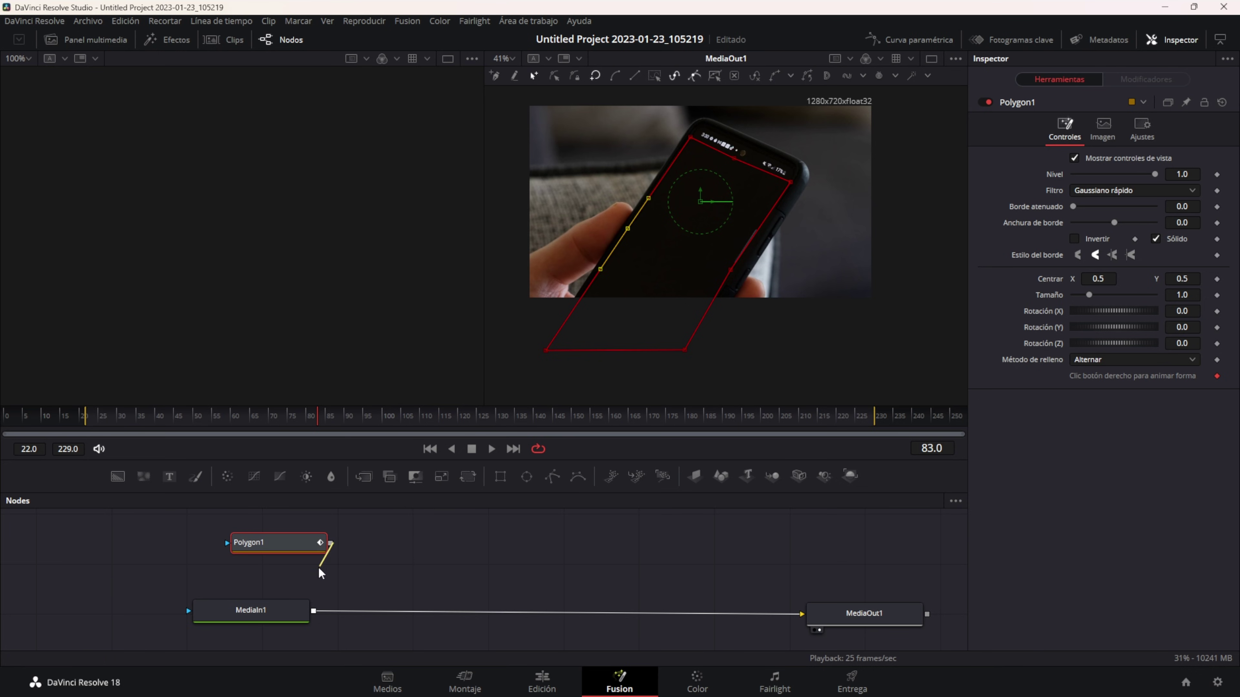
mouse_move(288, 591)
left_mouse_down()
mouse_move(224, 617)
mouse_move(266, 612)
left_mouse_up()
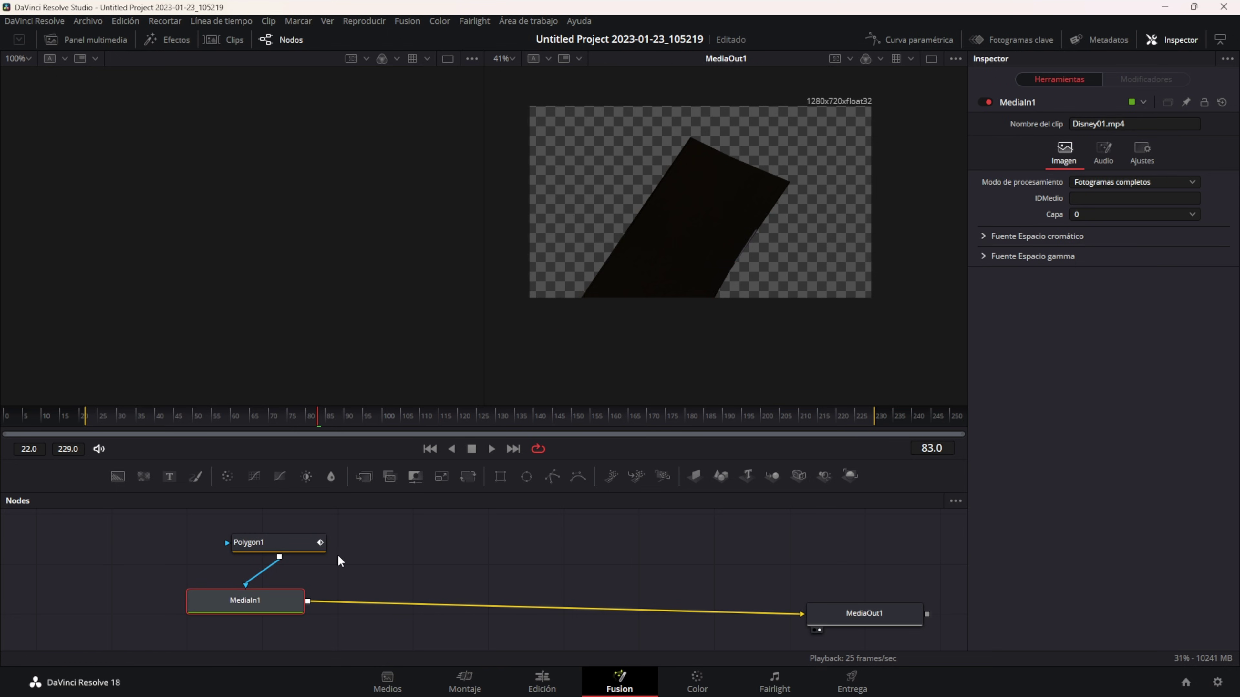
left_click(279, 545)
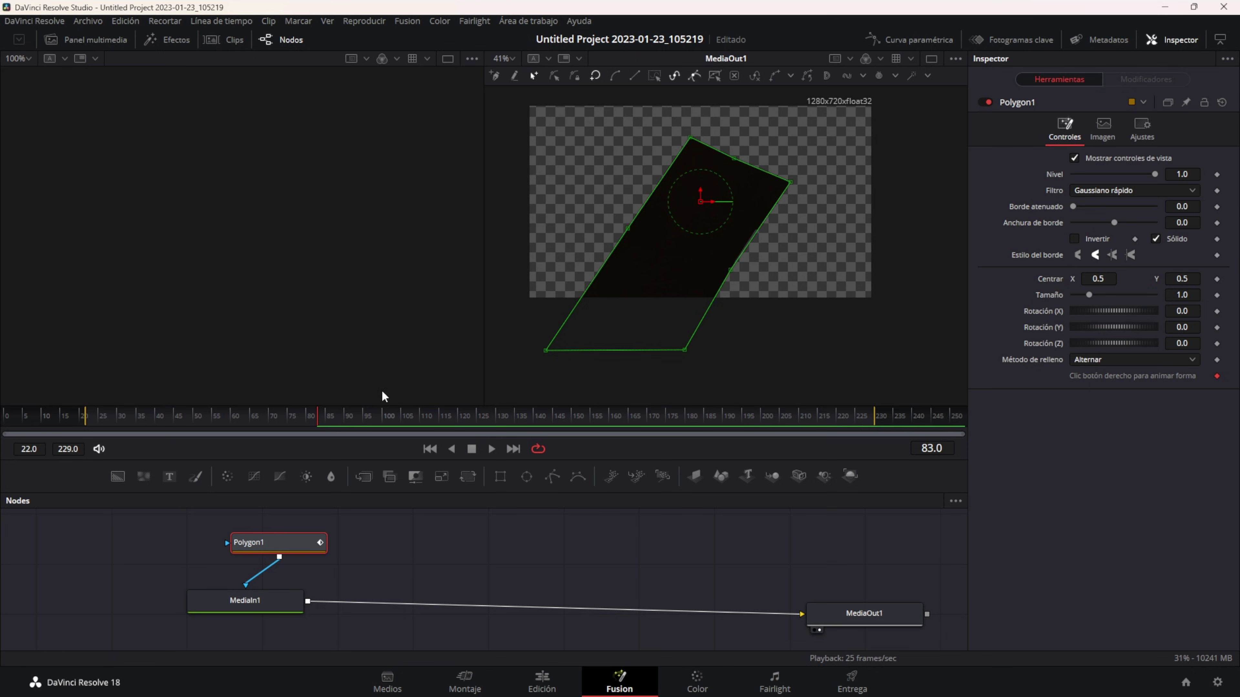
Enable Invertir on Polygon1 so the phone screen turns transparent.
left_click(1073, 239)
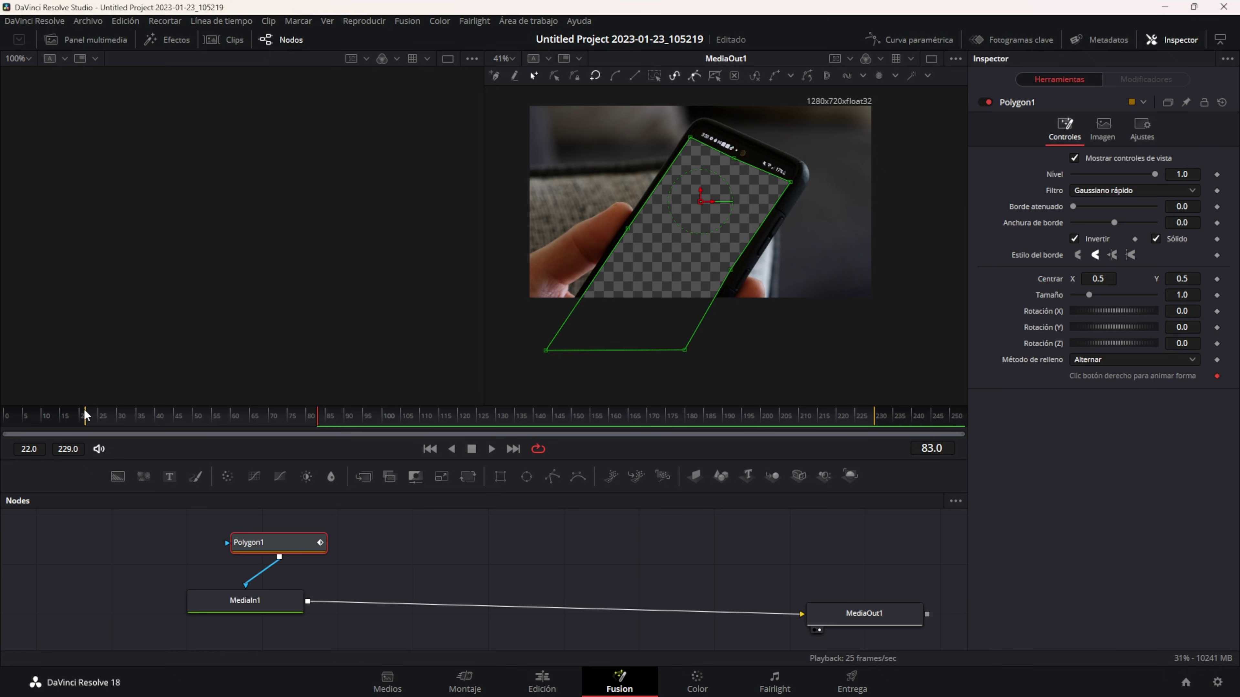
left_click(120, 416)
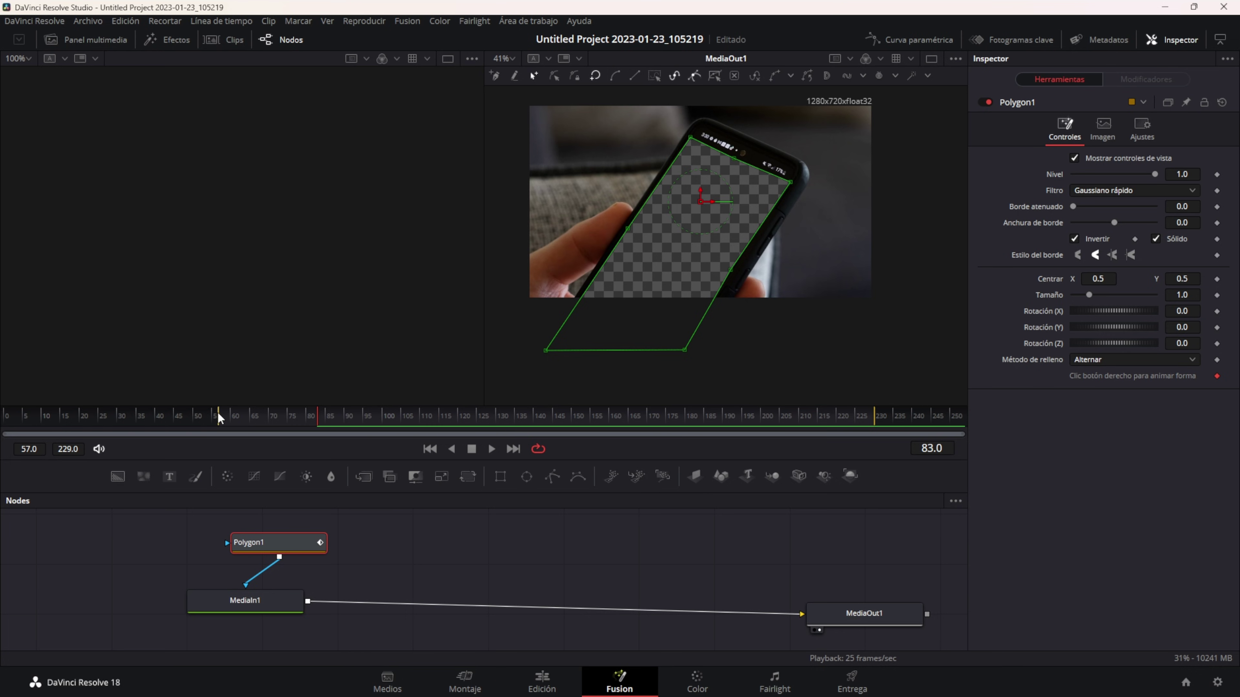
left_click_drag(217, 416, 350, 412)
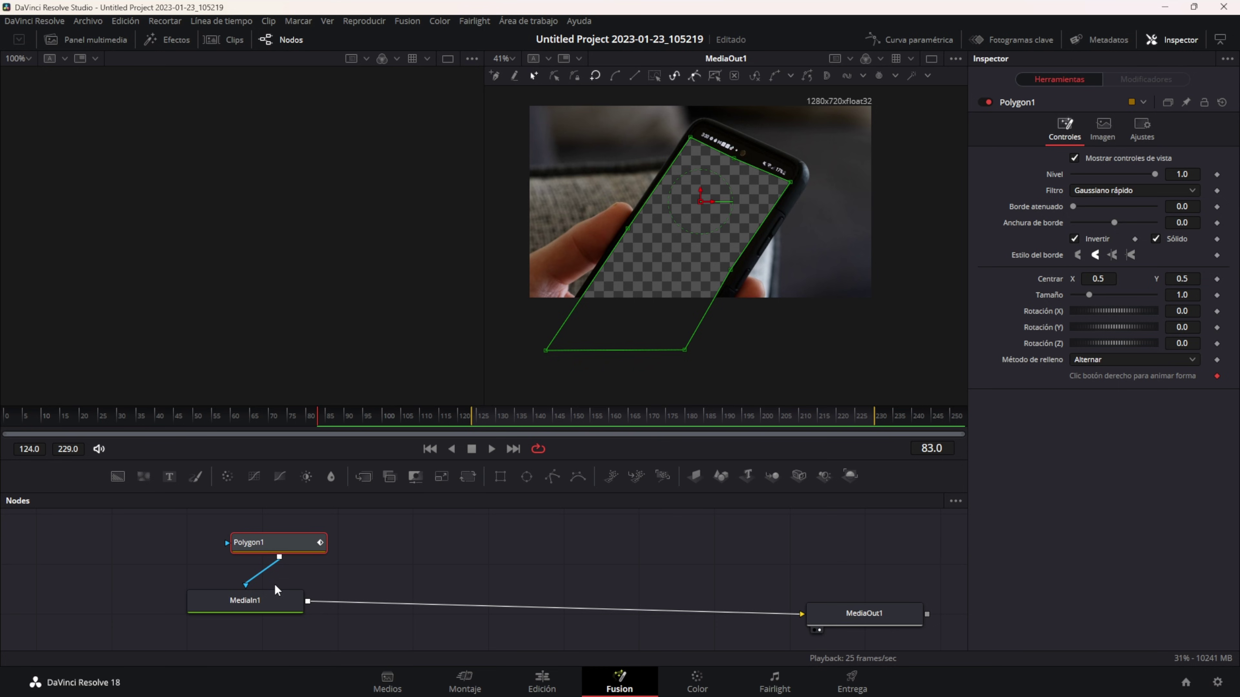
left_click(274, 593)
left_click_drag(362, 417, 637, 413)
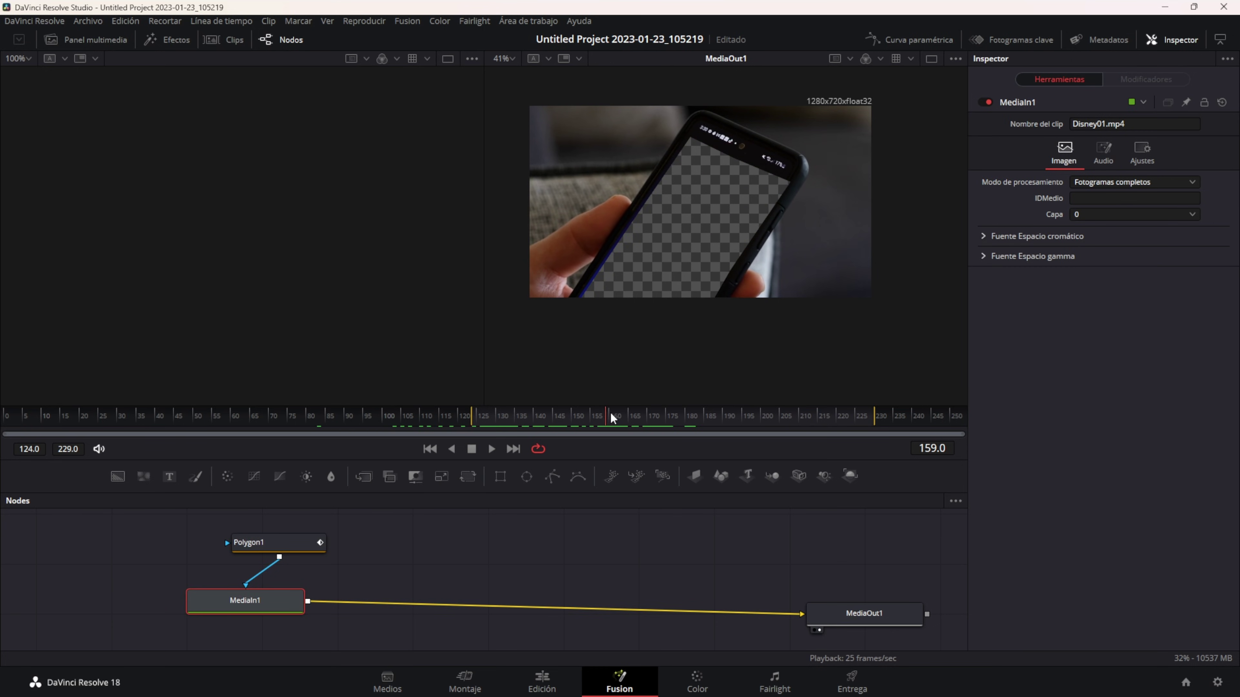
left_click_drag(637, 413, 625, 412)
left_click(378, 575)
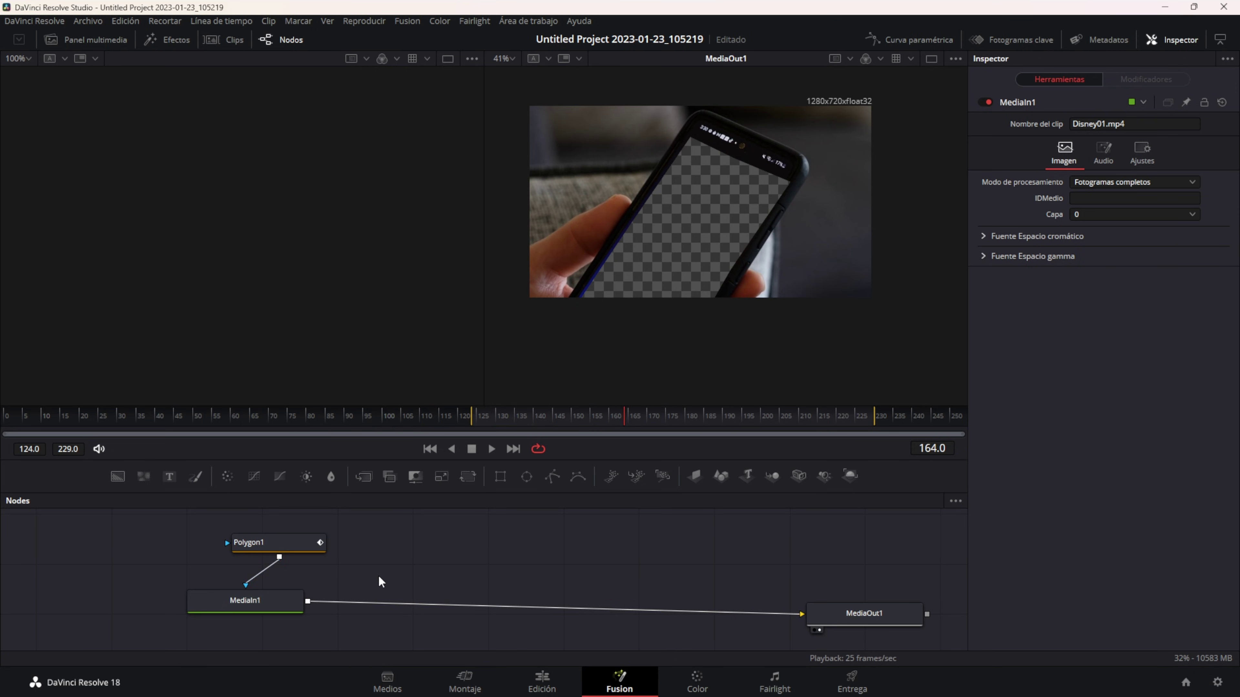
left_click(259, 542)
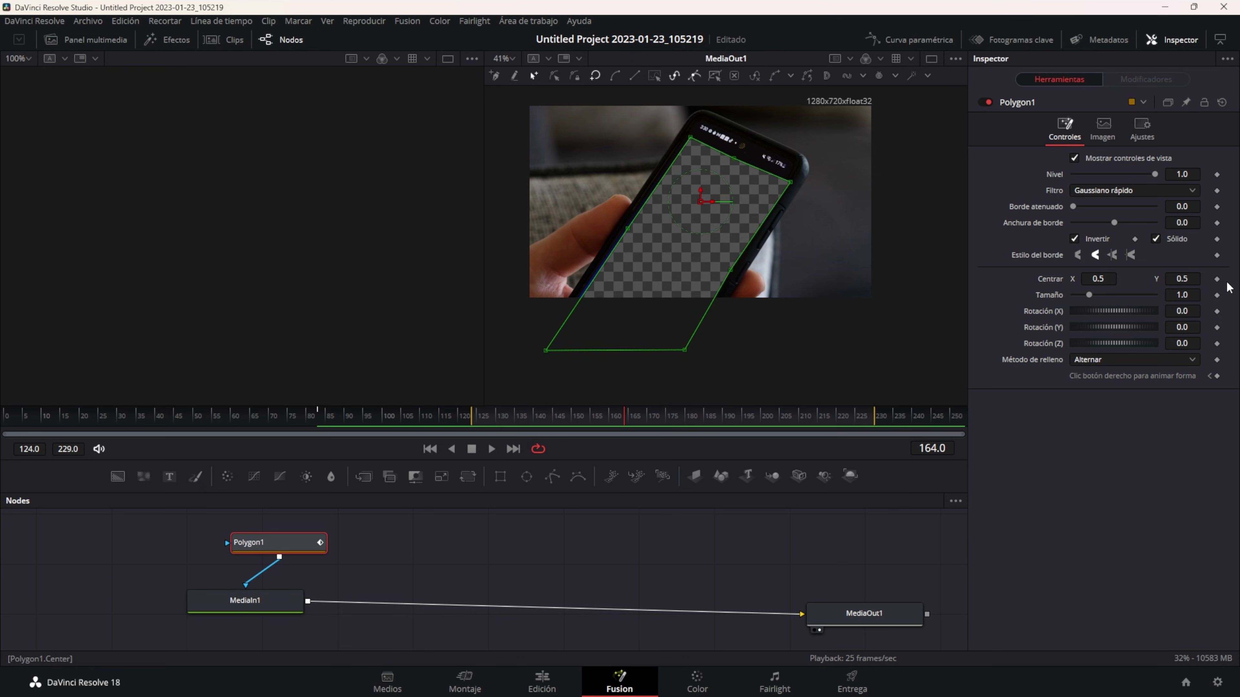
Keyframe the mask centre and shift the whole polygon up at frame 188 to Y 0.604377.
left_click(1216, 280)
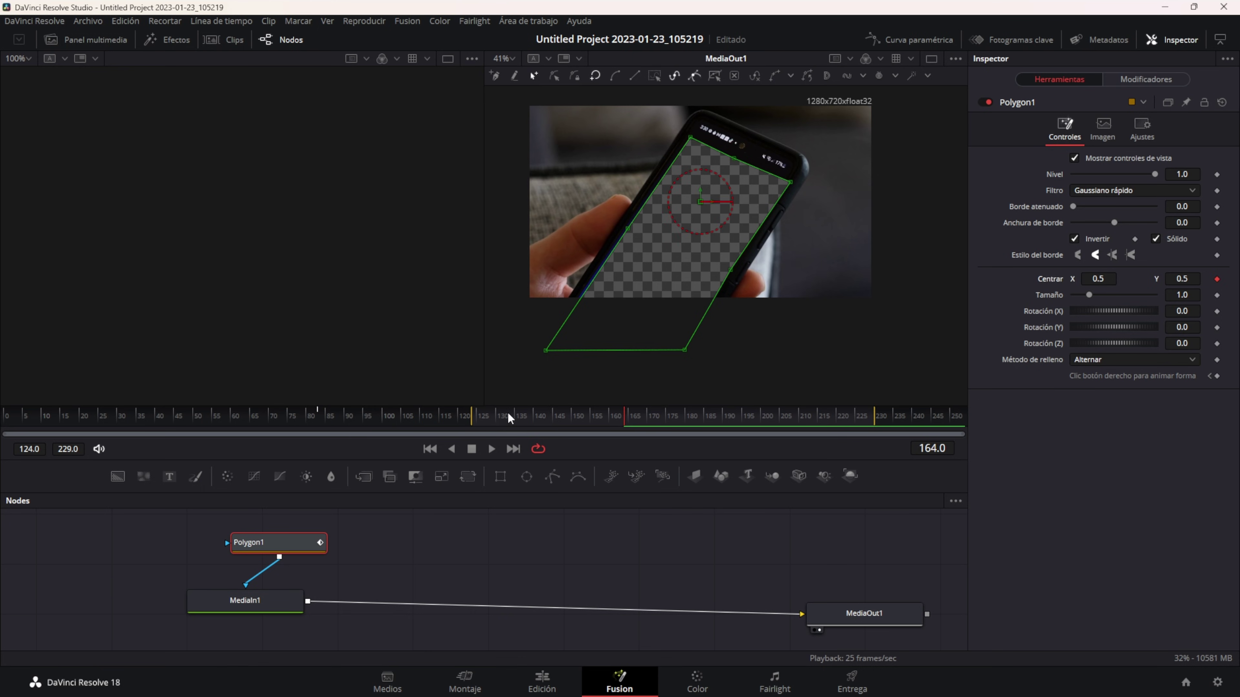
left_click_drag(629, 415, 715, 410)
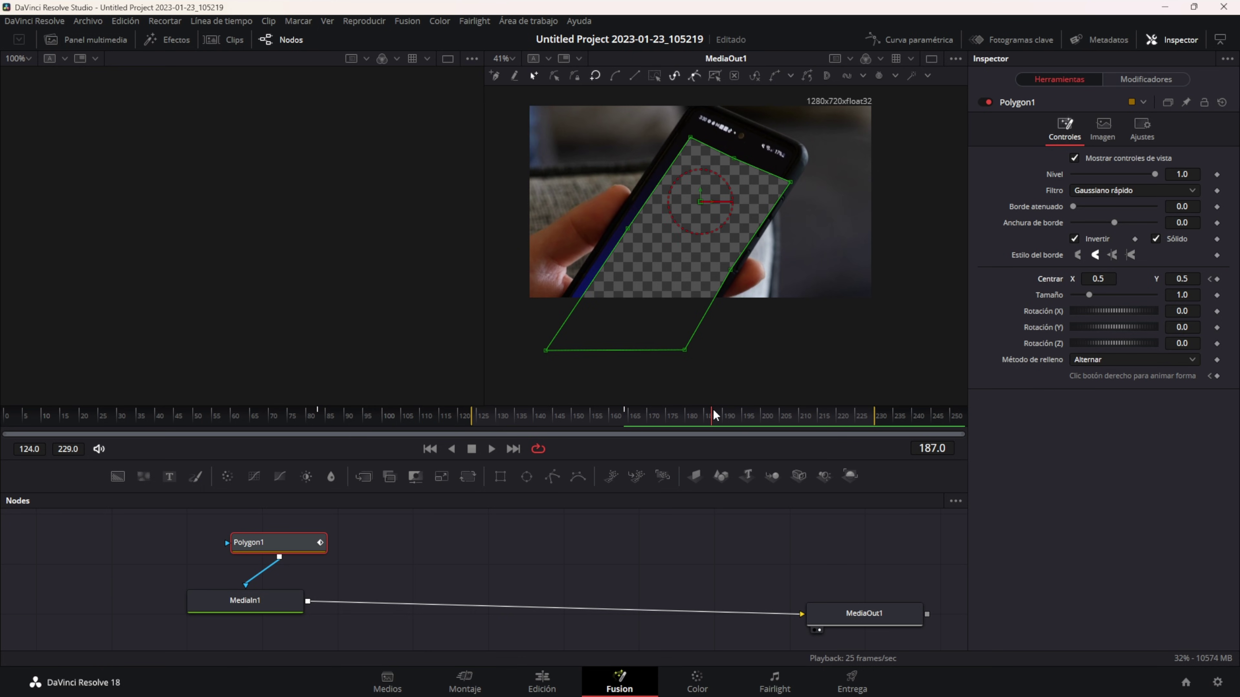
mouse_move(511, 95)
left_mouse_down()
mouse_move(835, 378)
mouse_move(823, 383)
left_mouse_up()
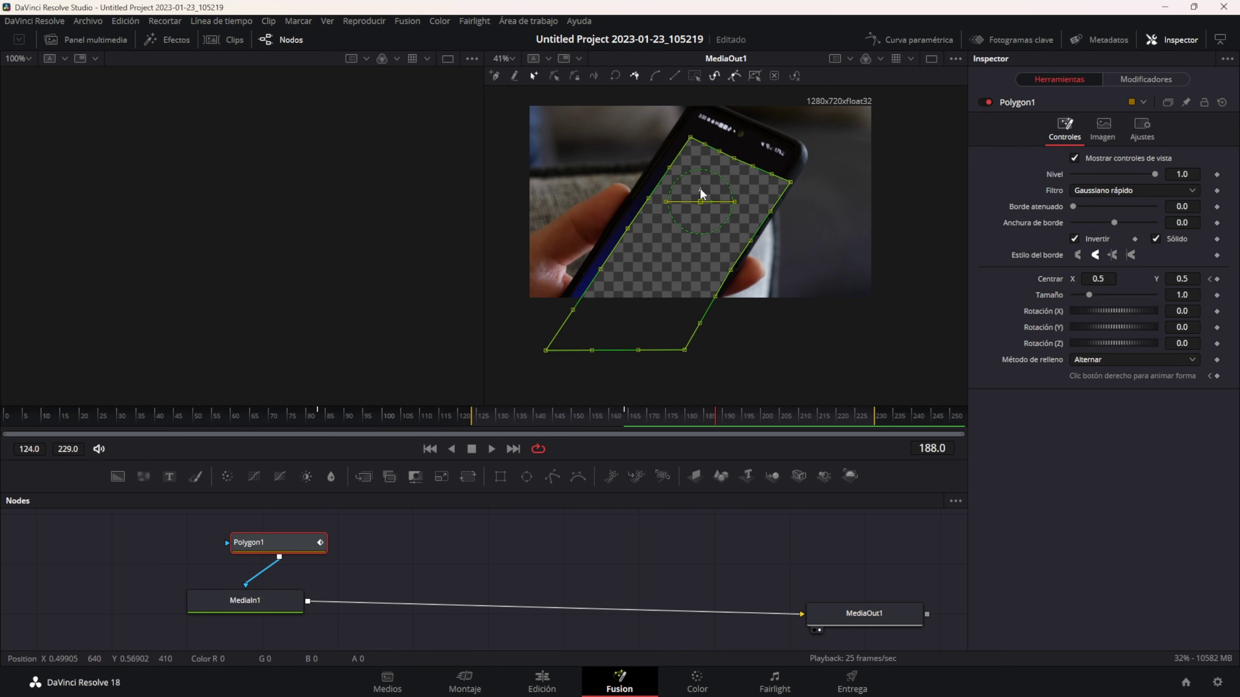
left_click_drag(699, 189, 697, 168)
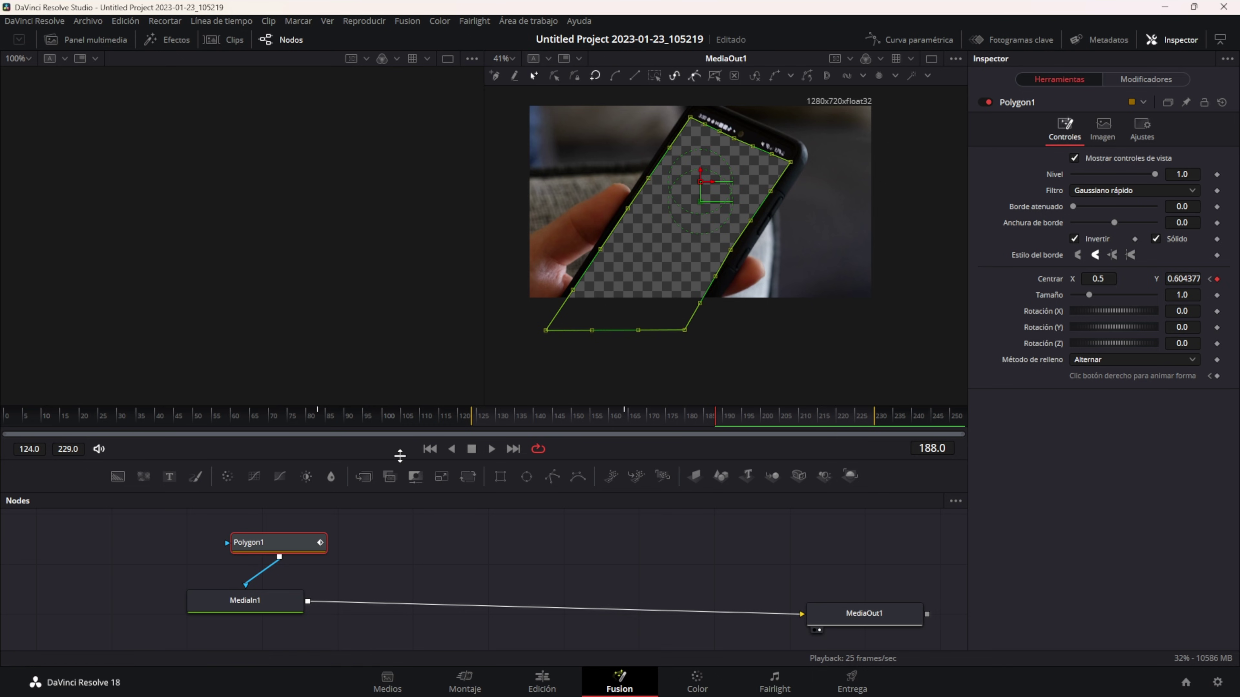
left_click_drag(712, 416, 214, 415)
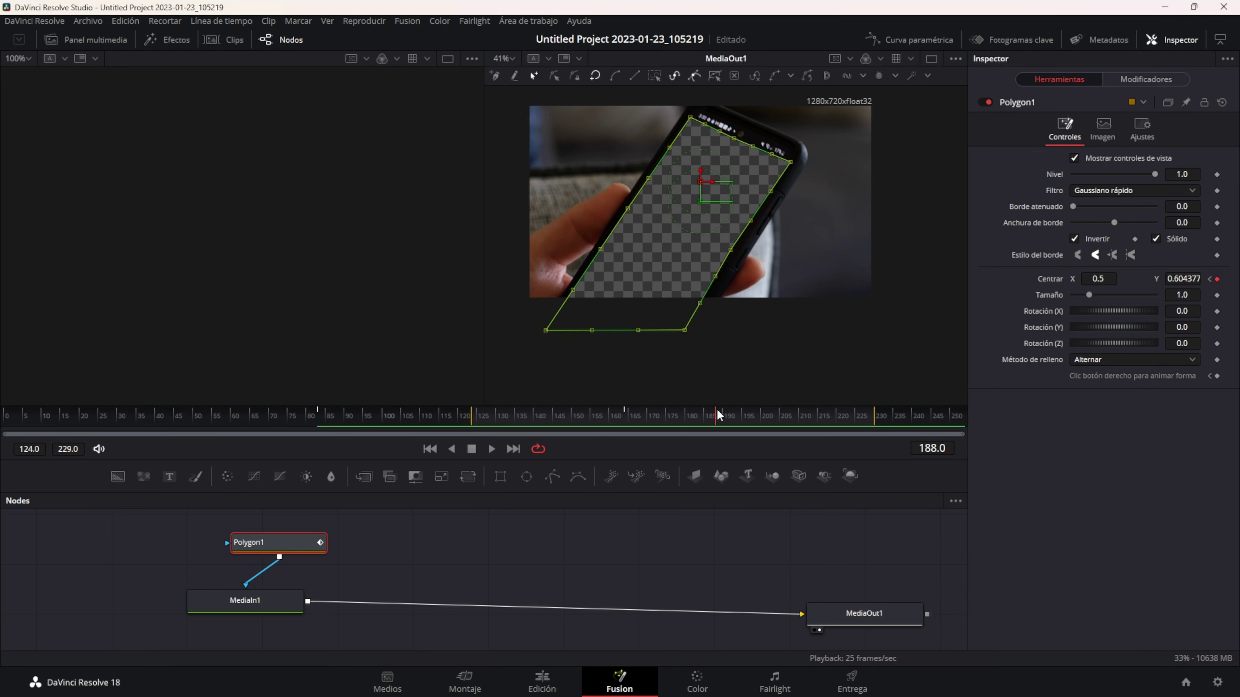
On the Edit page, add production ID_3725914.mp4 from the Media Pool to the timeline.
key("shift+4")
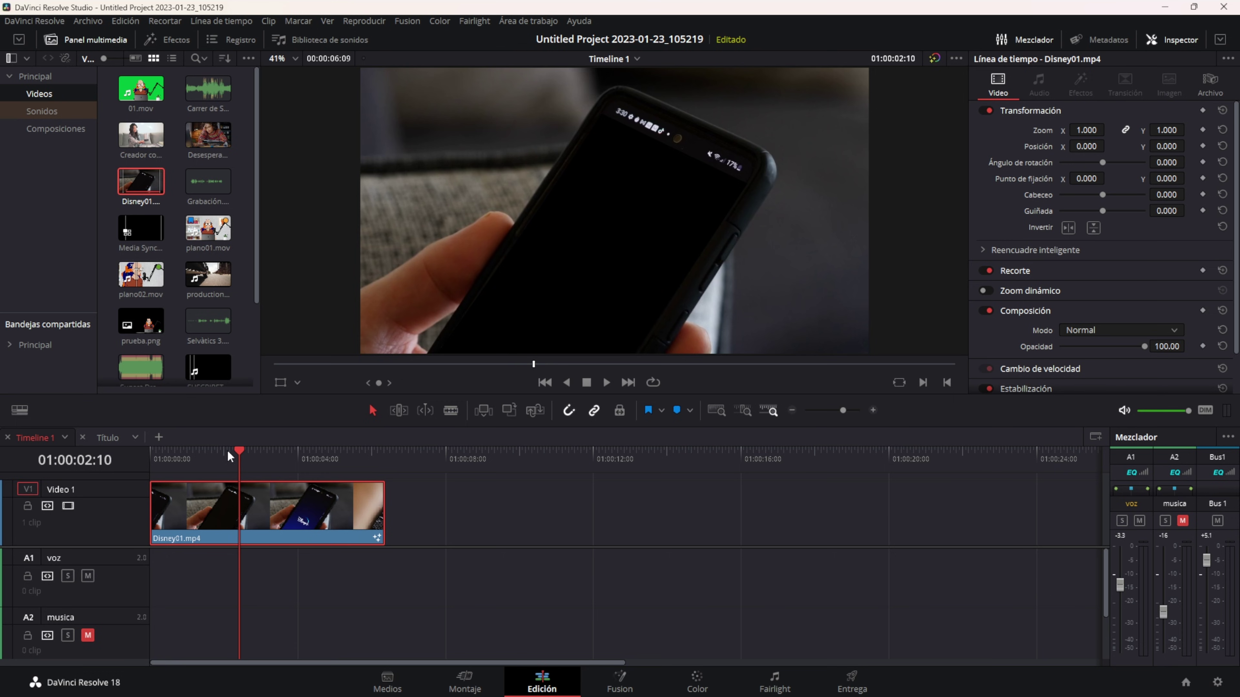
mouse_move(238, 450)
left_mouse_down()
mouse_move(164, 453)
mouse_move(226, 462)
left_mouse_up()
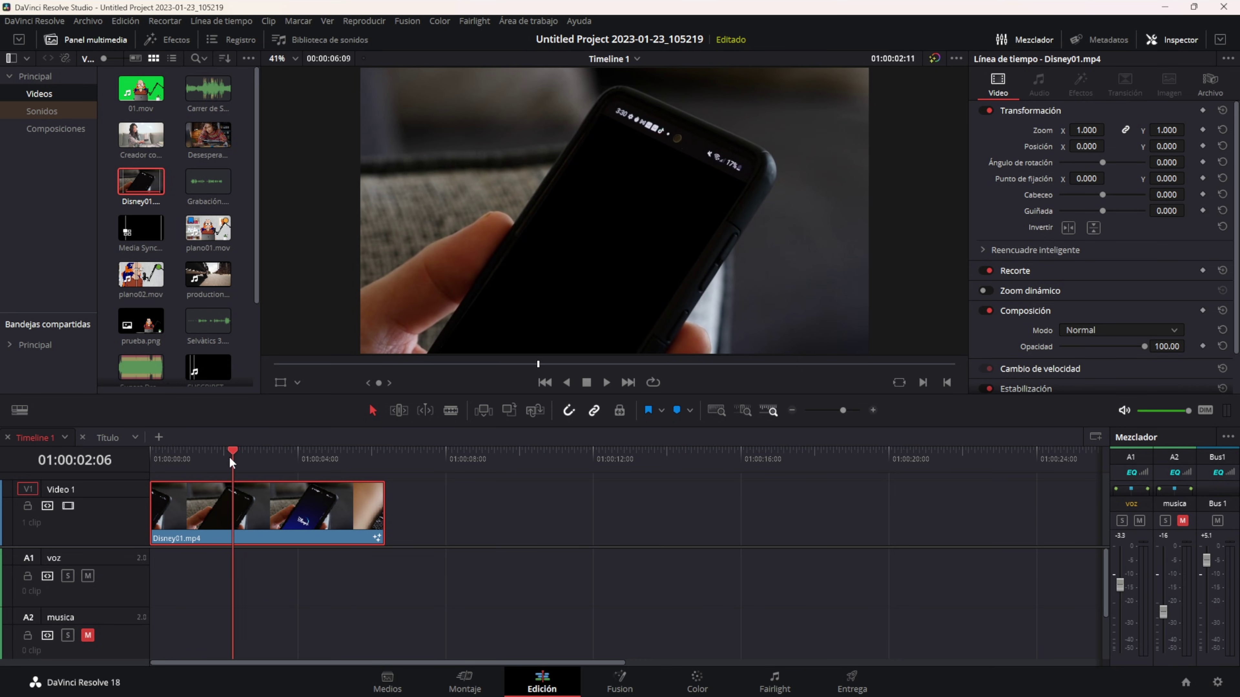
left_click_drag(193, 463, 171, 463)
left_click(200, 283)
left_click_drag(200, 283, 452, 511)
Move Disney01.mp4 onto V2 above the driving clip and check the composite at one second.
left_click_drag(359, 508, 458, 481)
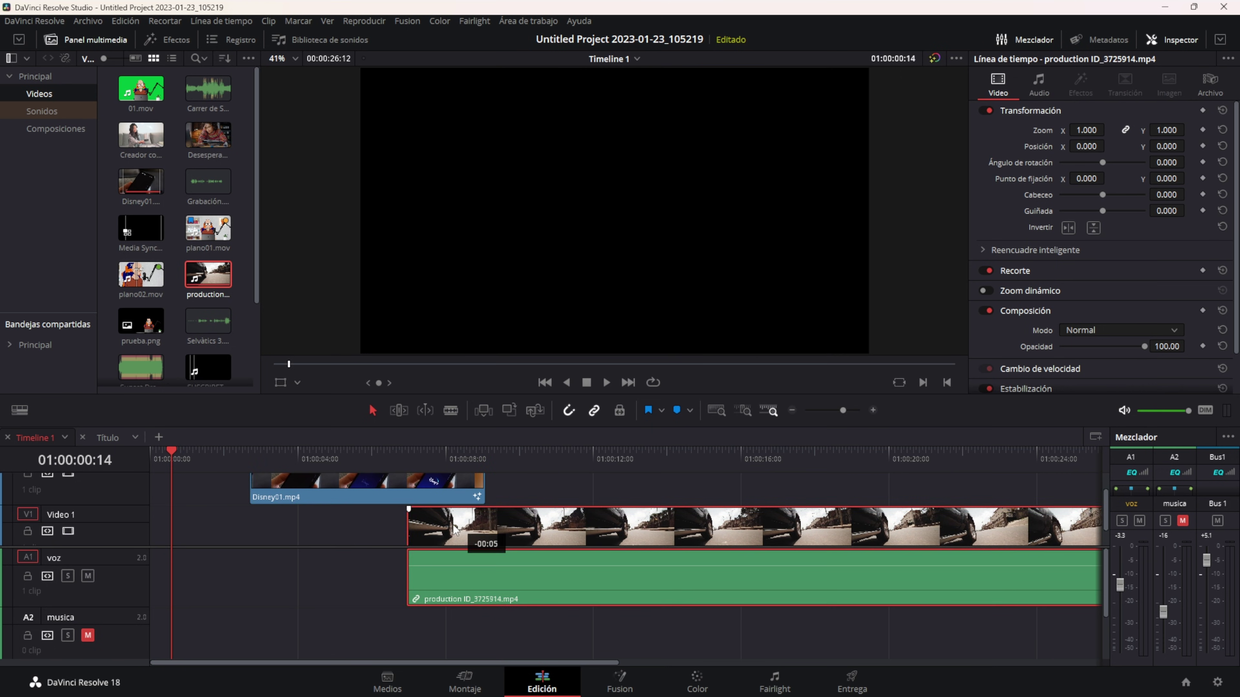
left_click_drag(468, 537, 205, 557)
scroll(205, 556, "up", 2)
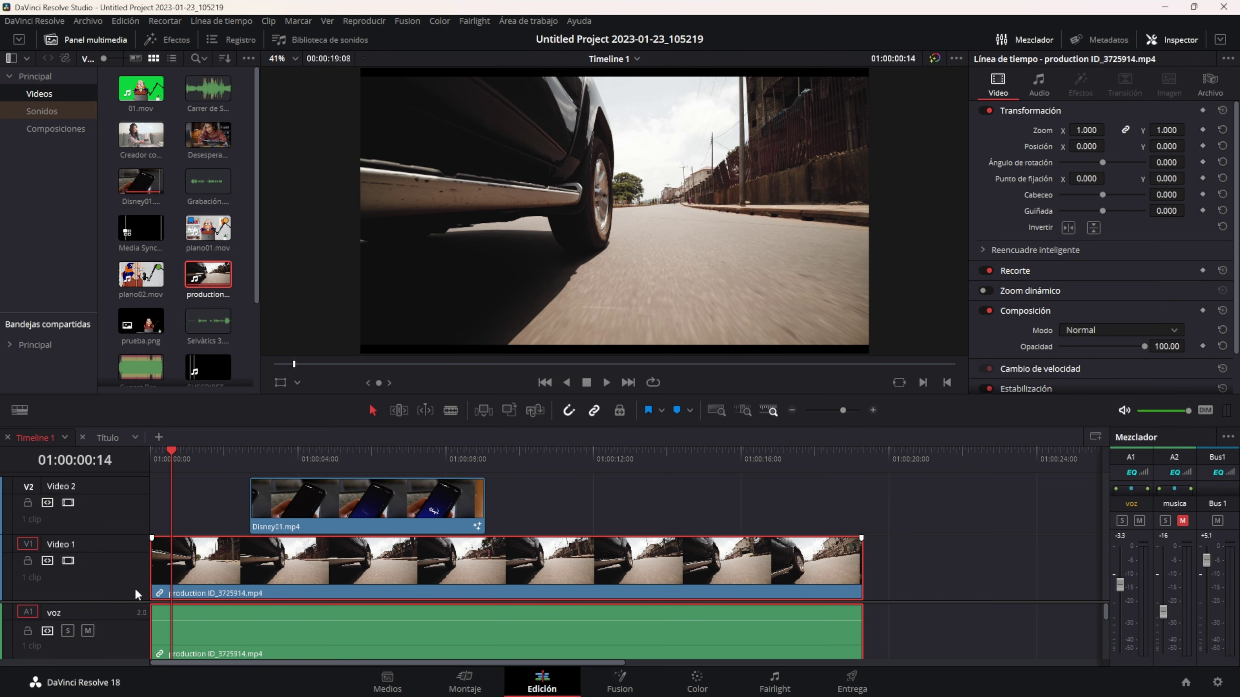
mouse_move(254, 490)
left_mouse_down()
mouse_move(191, 490)
mouse_move(214, 454)
mouse_move(264, 465)
left_mouse_up()
left_click(183, 452)
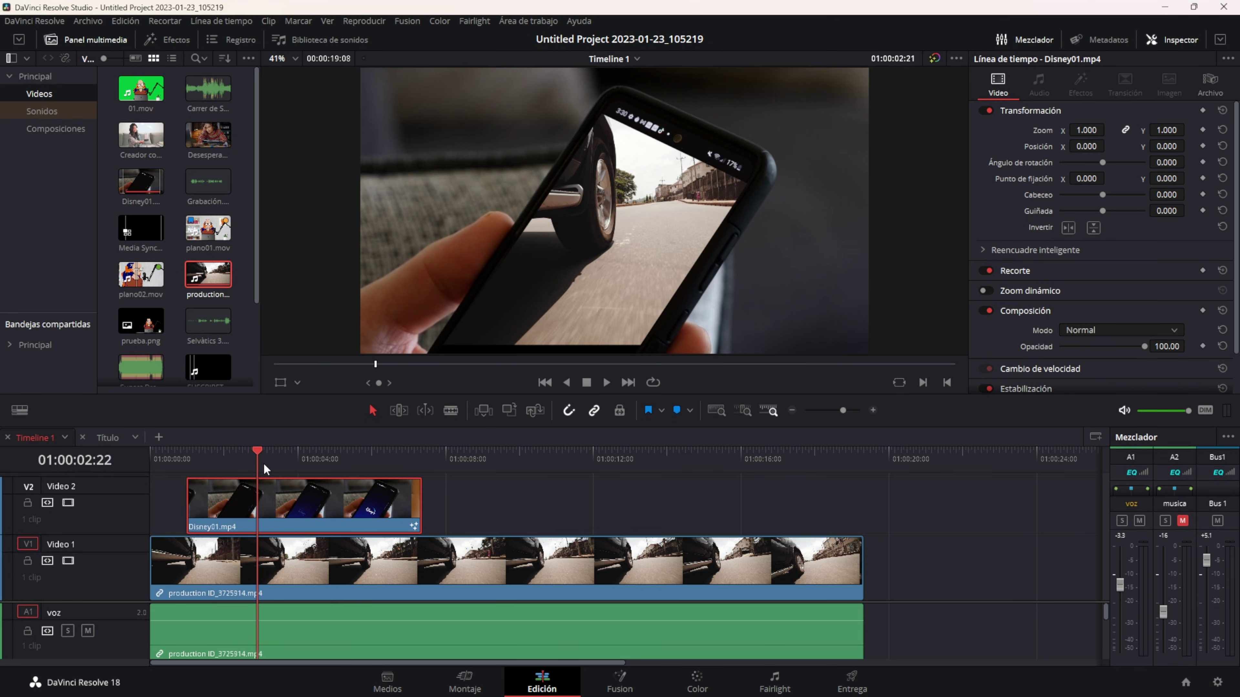
Rotate the V1 driving clip -26.2°, zoom it to 1.49 and position it at -11/-328.
left_click_drag(263, 468, 218, 459)
left_click(217, 567)
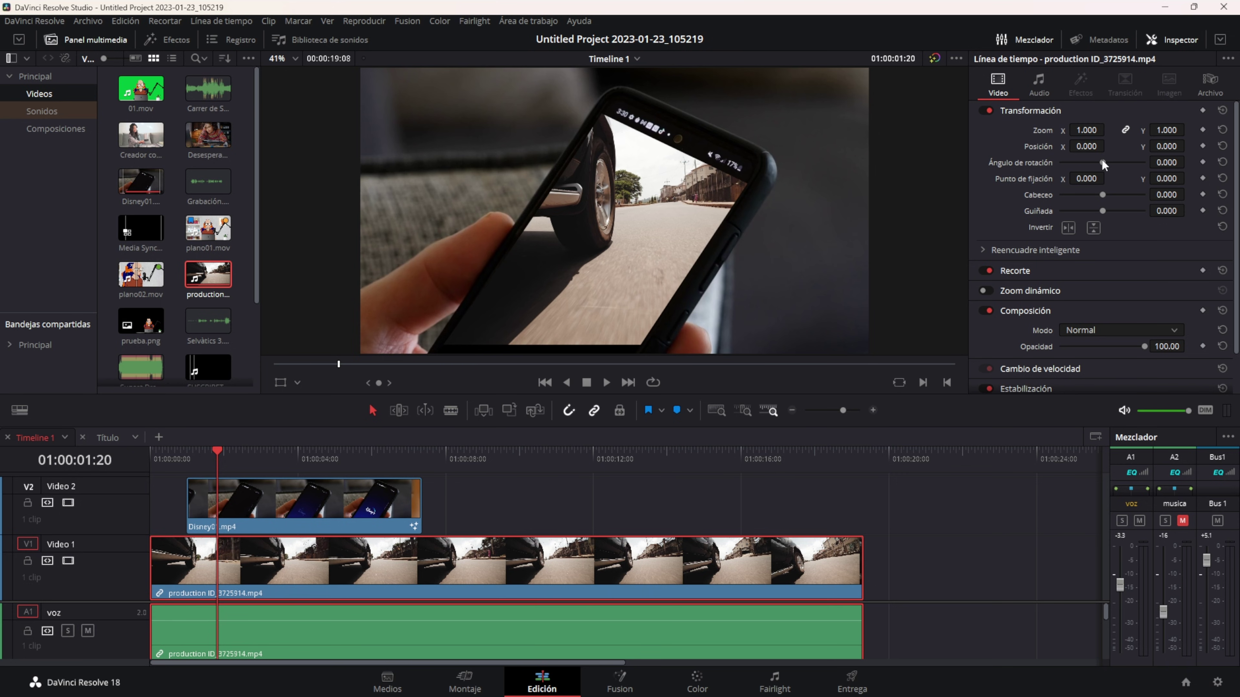
left_click_drag(1104, 163, 1089, 146)
mouse_move(1166, 146)
left_mouse_down()
mouse_move(1108, 129)
mouse_move(1053, 141)
left_mouse_up()
Scrub the timeline and play the composite from one second to check the fit.
mouse_move(218, 451)
left_mouse_down()
mouse_move(244, 457)
mouse_move(229, 465)
left_mouse_up()
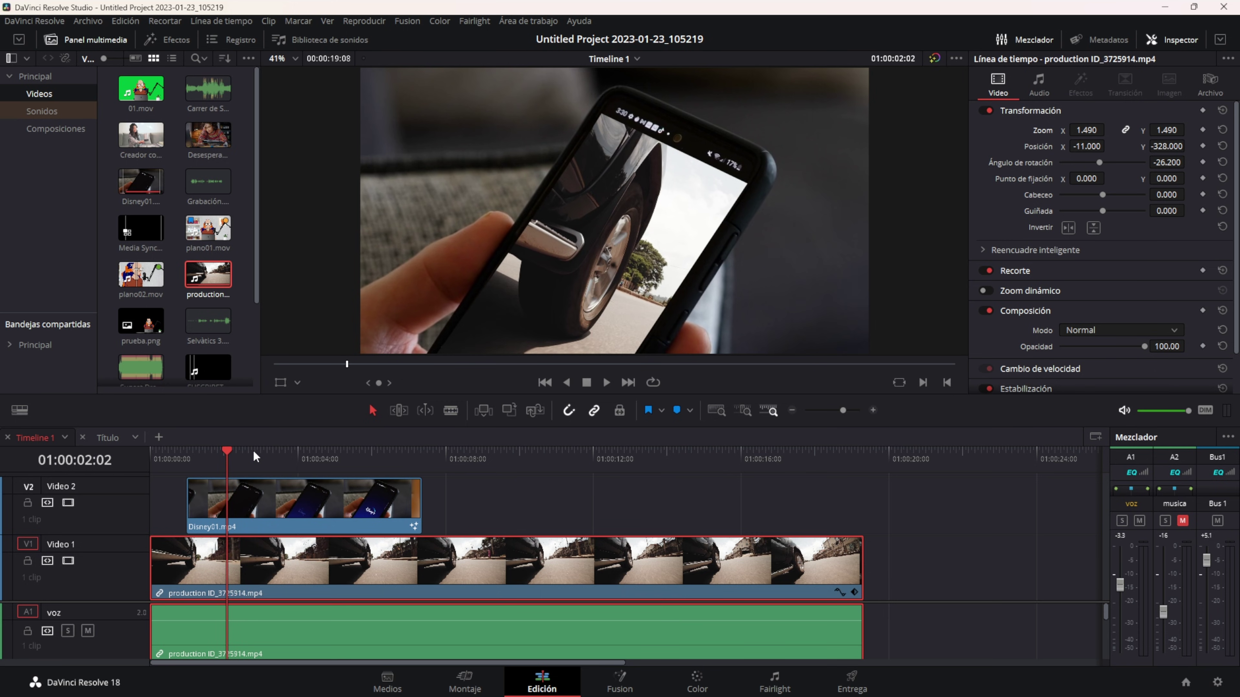
left_click(188, 455)
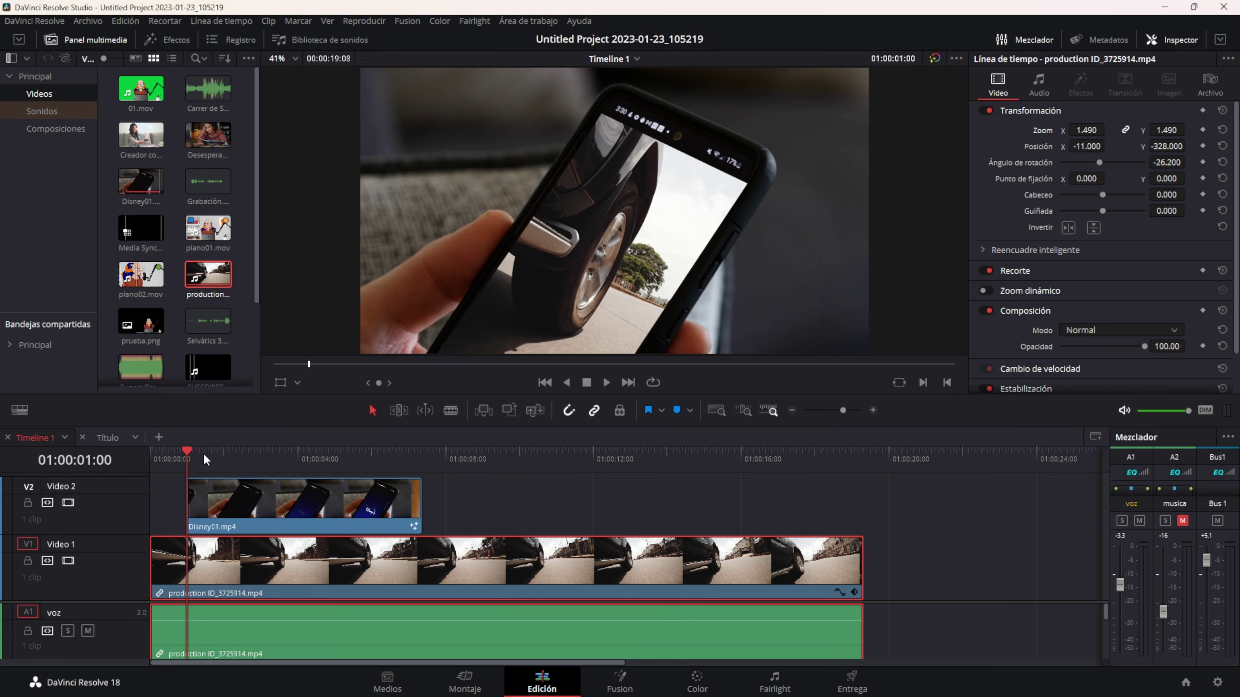
key("l")
key("l")
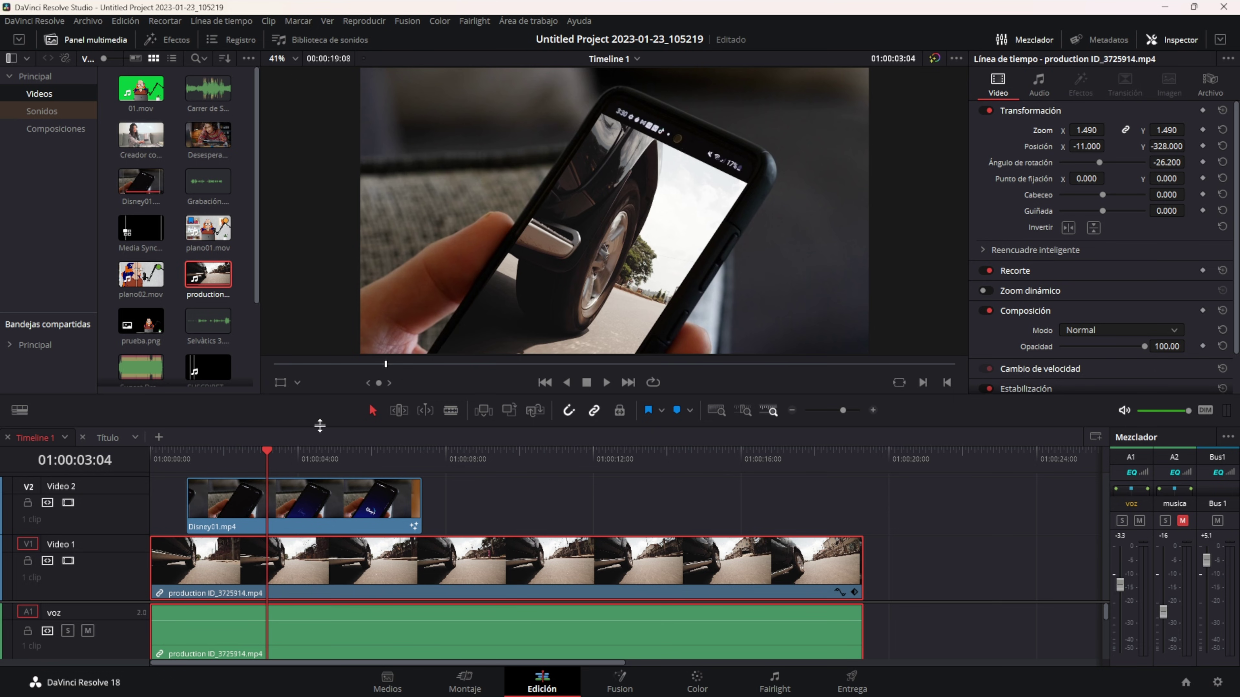